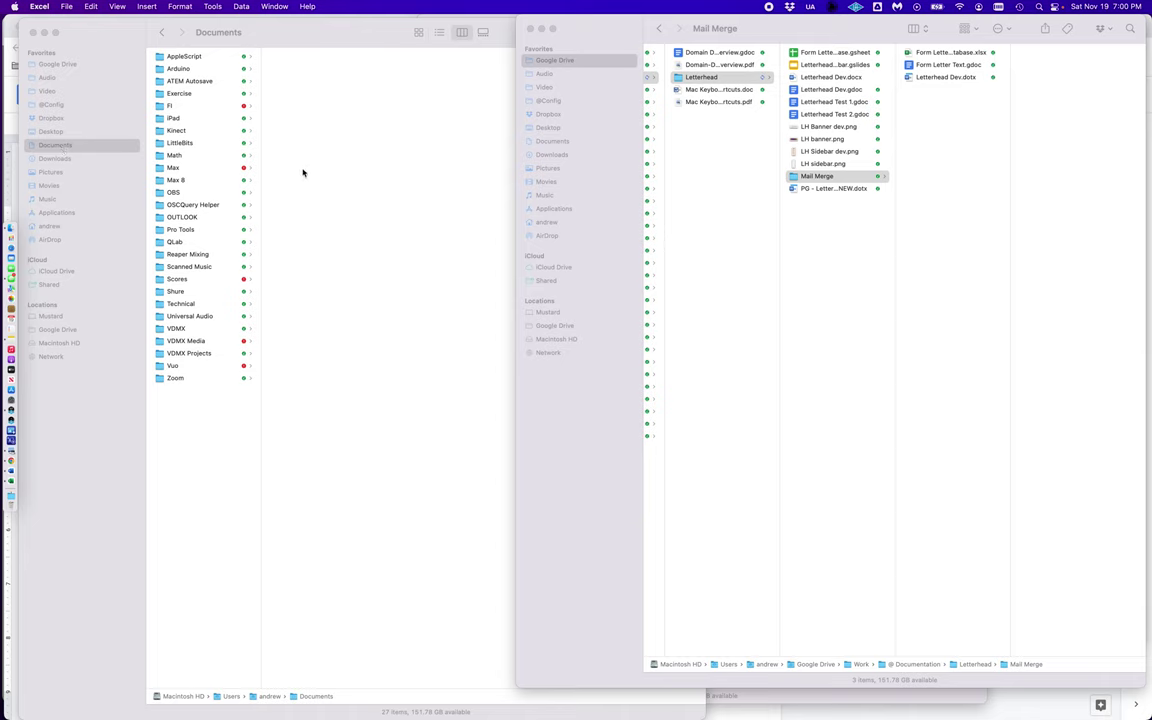
# Make an alias of the Mail Merge folder and move it into the Documents folder
pyautogui.rightClick(827, 178)
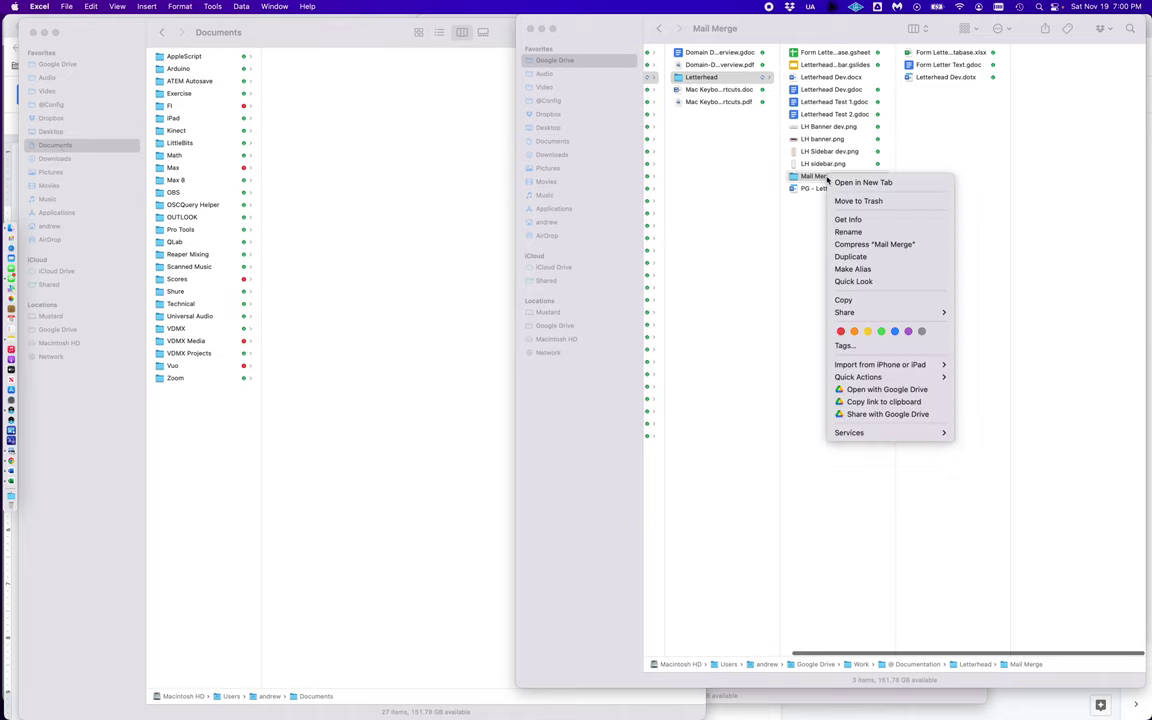
pyautogui.click(848, 269)
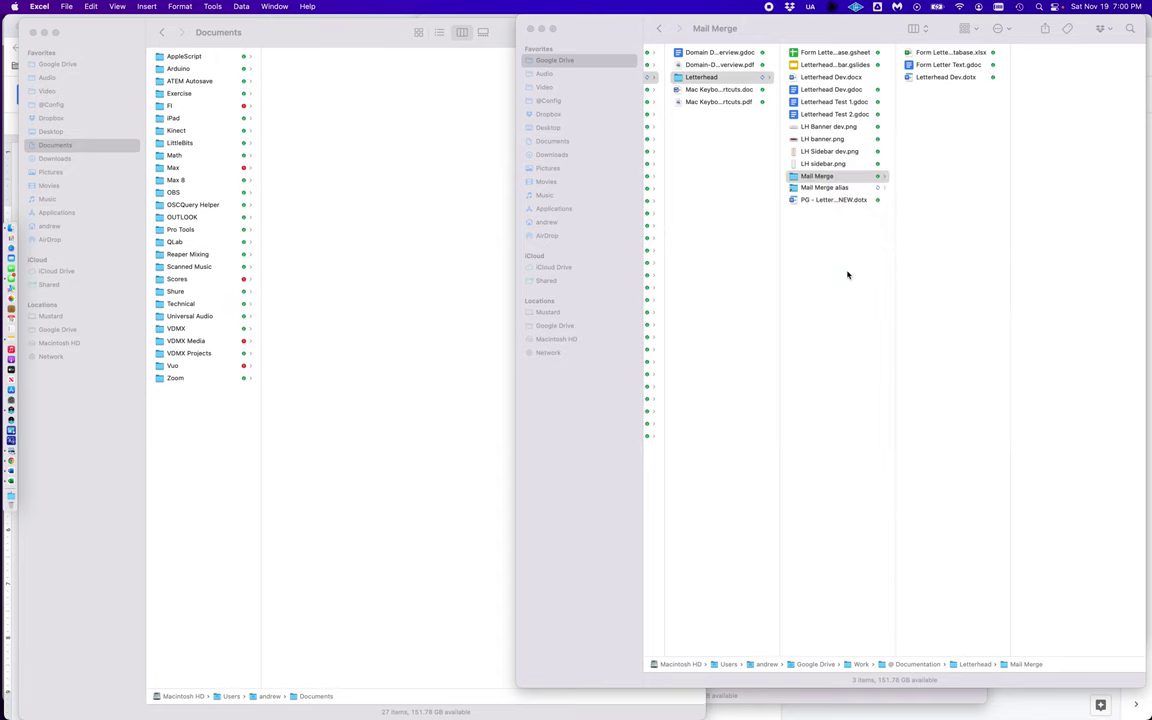
pyautogui.click(810, 190)
pyautogui.click(810, 190)
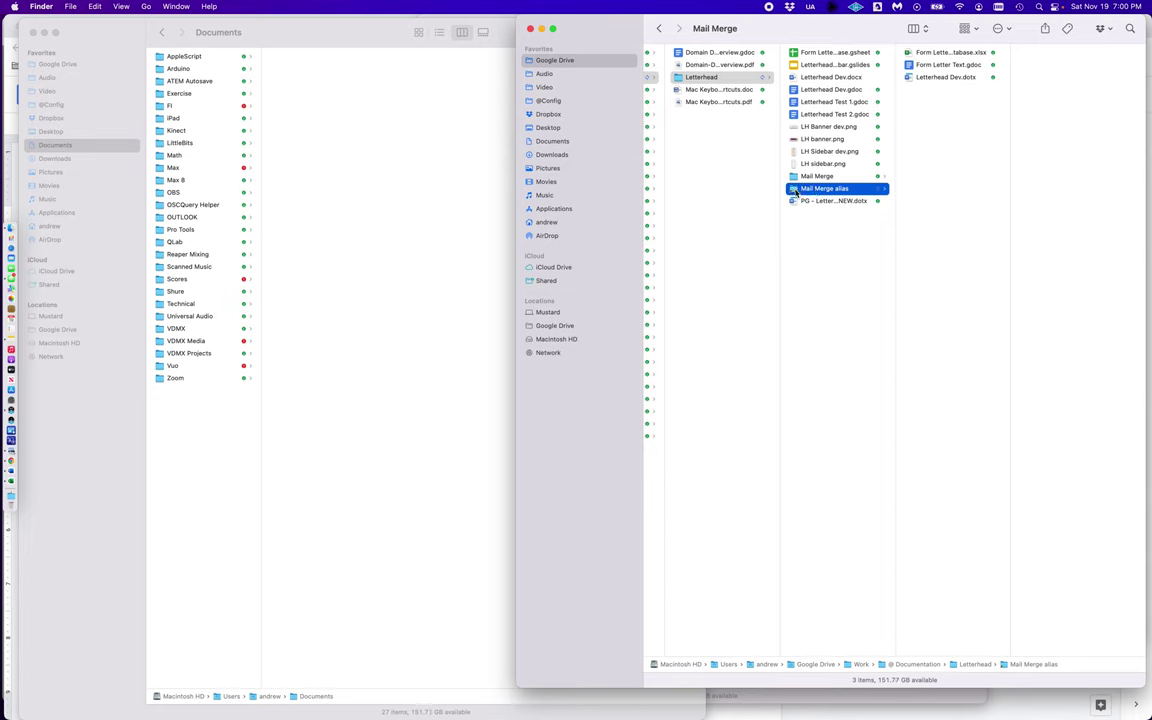
pyautogui.moveTo(796, 190); pyautogui.dragTo(198, 432)
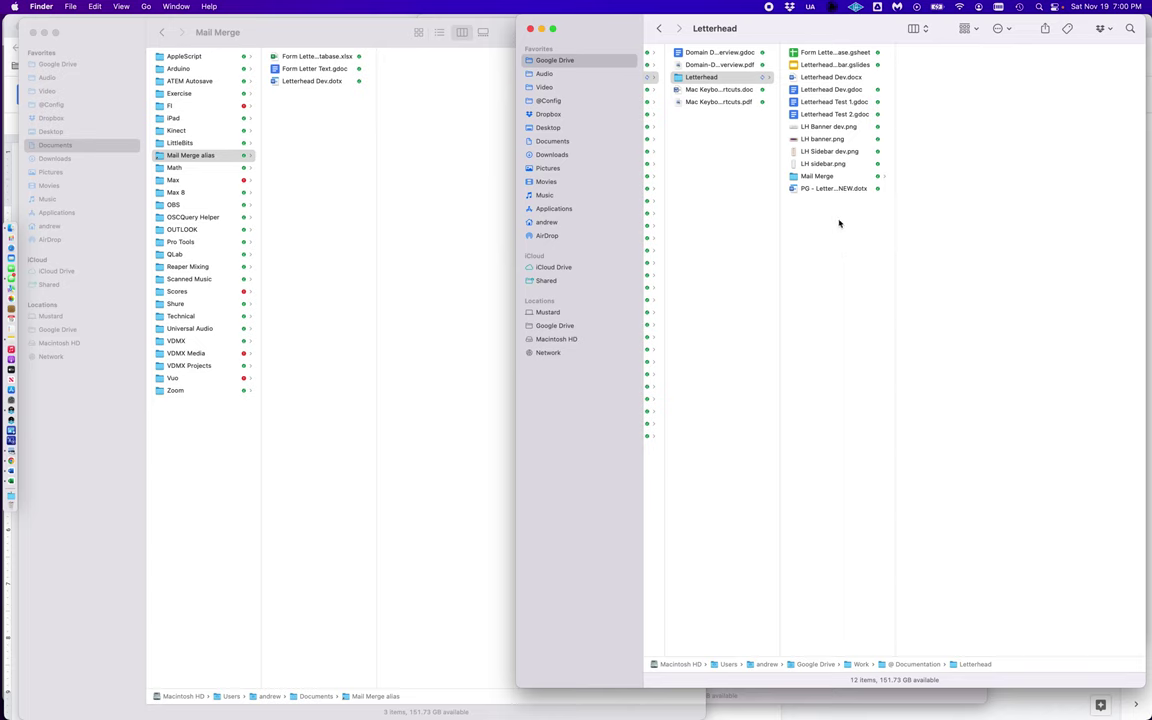
# Create a new letter from the Letterhead Dev.dotx template in the Mail Merge folder
pyautogui.press('super+Tab')
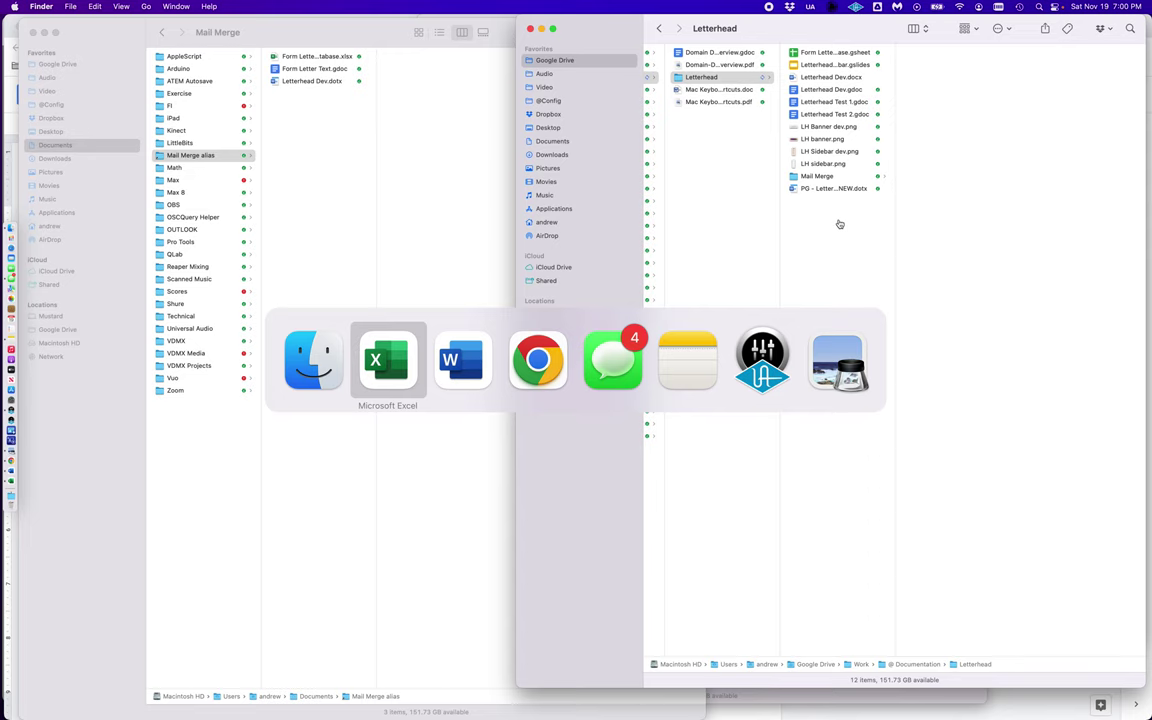
pyautogui.press('super+Tab')
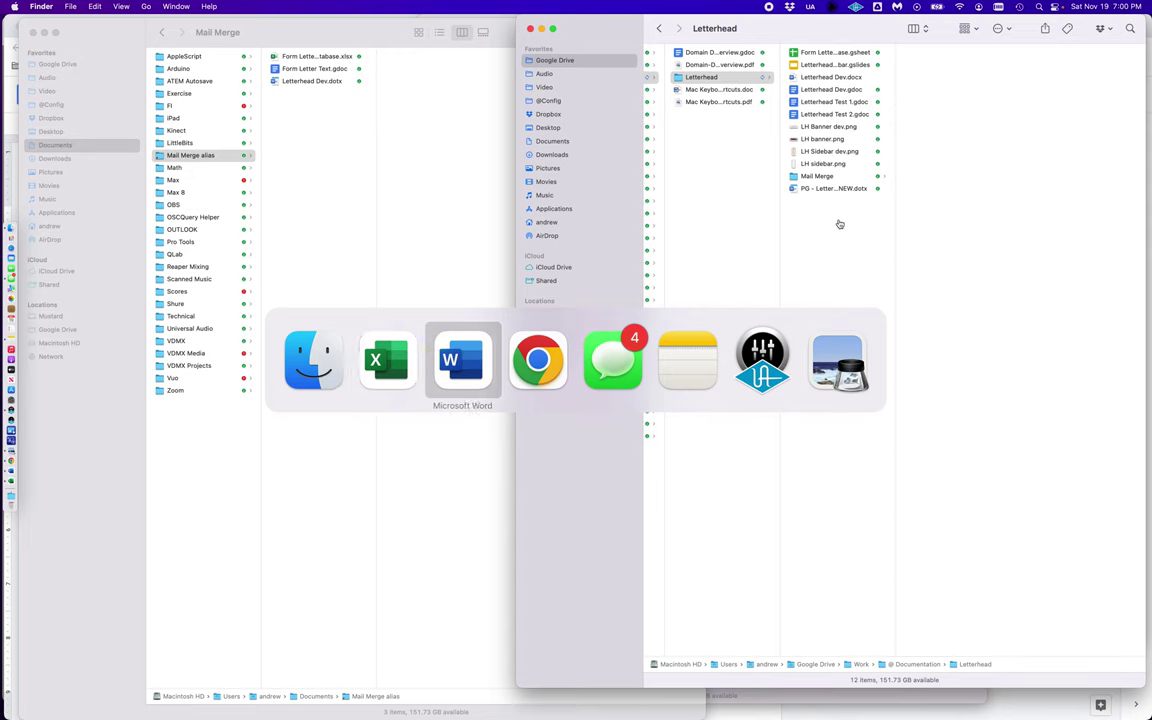
pyautogui.press('Escape')
pyautogui.click(817, 176)
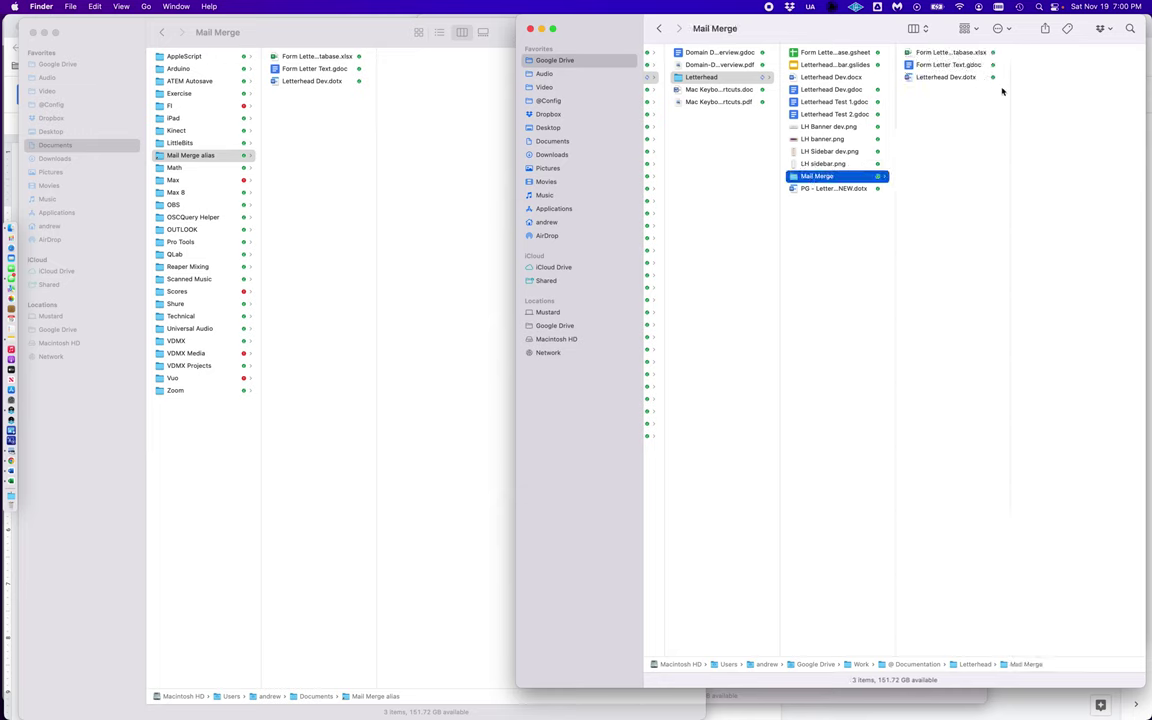
pyautogui.moveTo(1010, 98); pyautogui.dragTo(1030, 98)
pyautogui.doubleClick(928, 79)
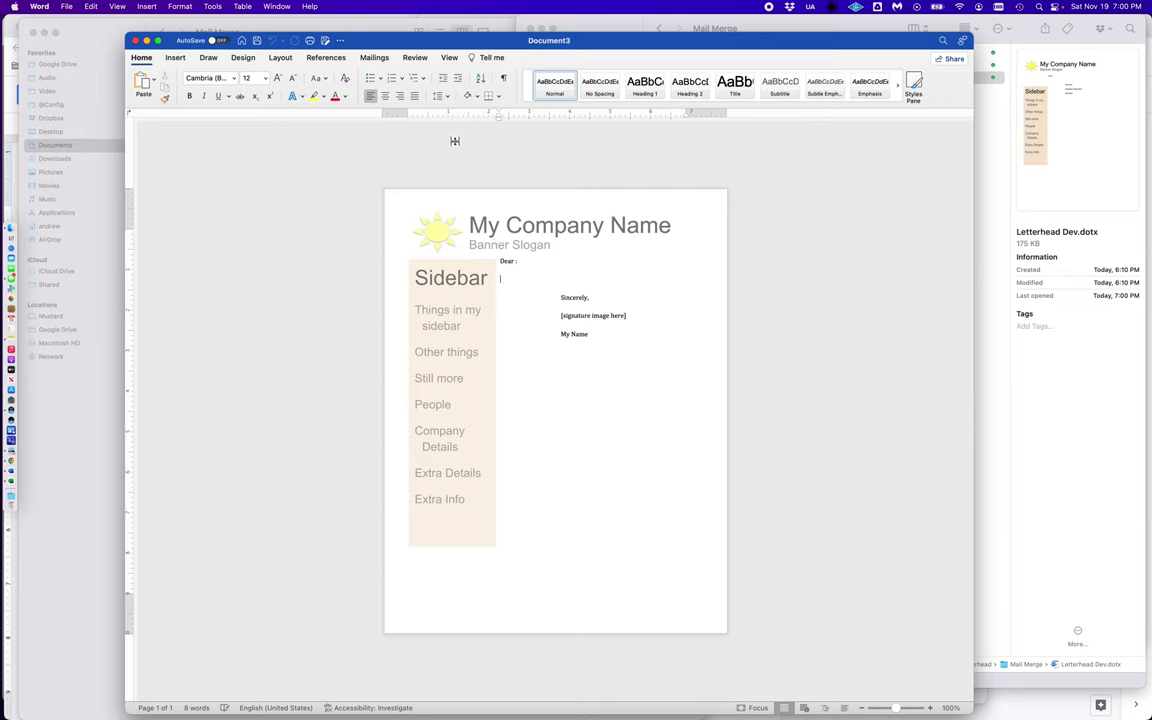
# Bring the body text from the Form Letter Text Google Doc into the Word letter below the greeting, matching the letter's formatting
pyautogui.press('super+Tab')
pyautogui.press('super+Tab')
pyautogui.press('super+Tab')
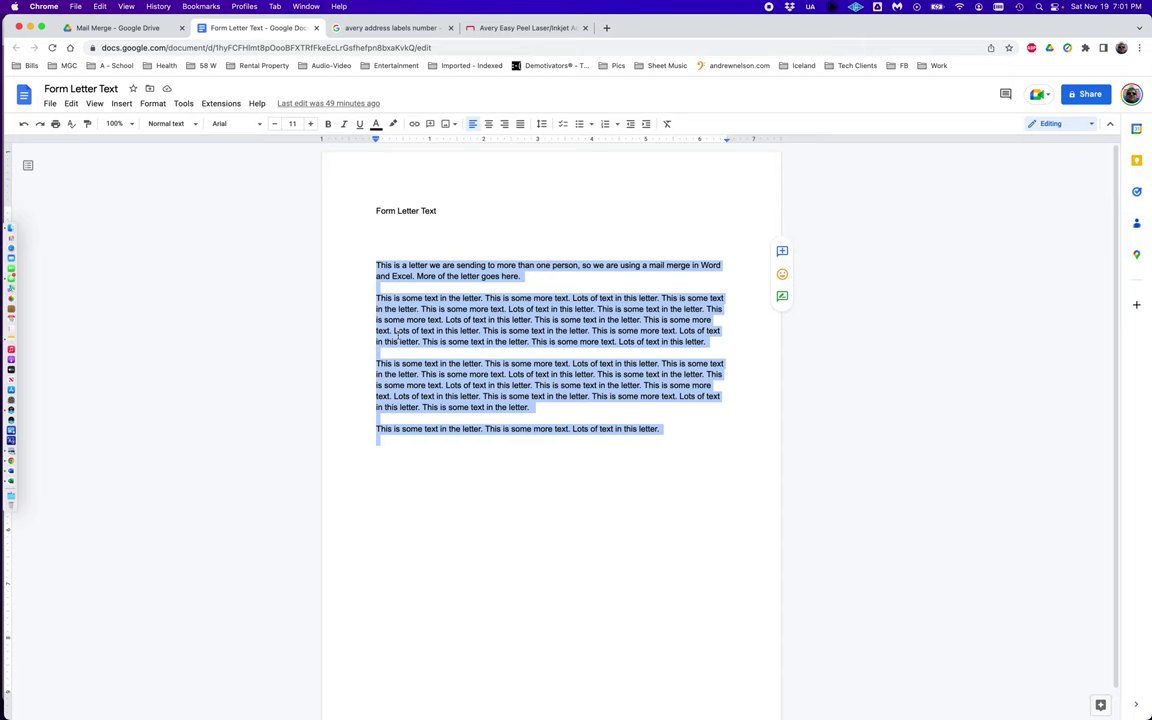
pyautogui.press('super+Tab')
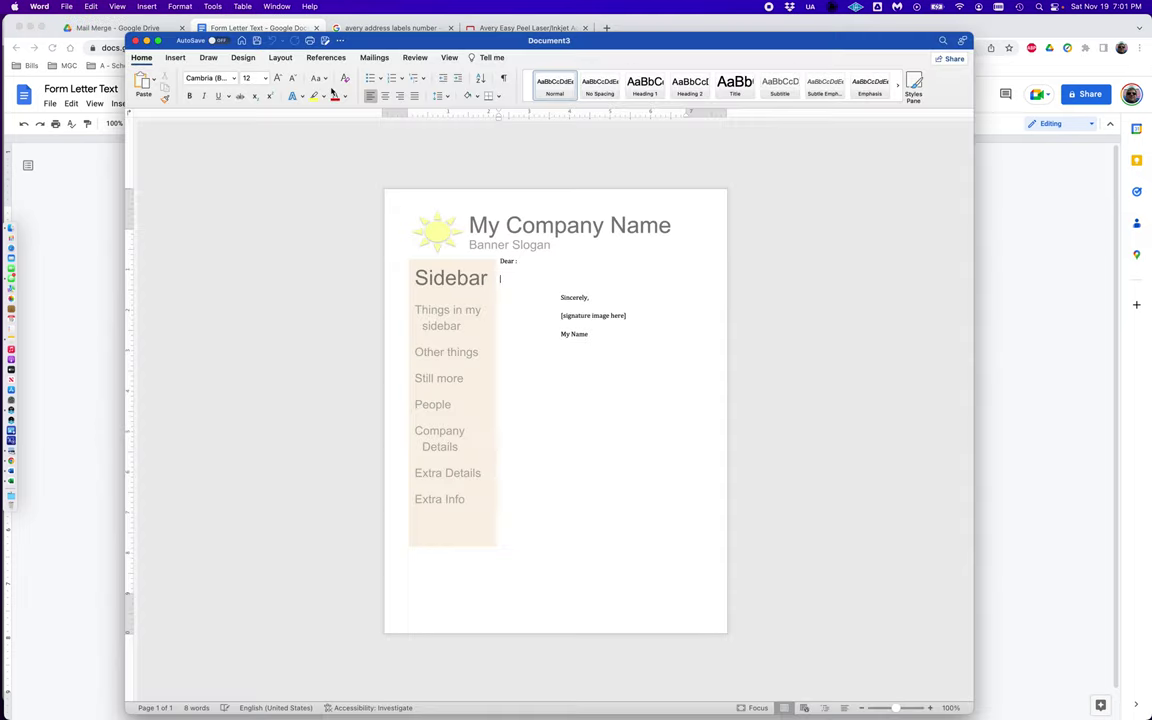
pyautogui.click(513, 274)
pyautogui.click(153, 82)
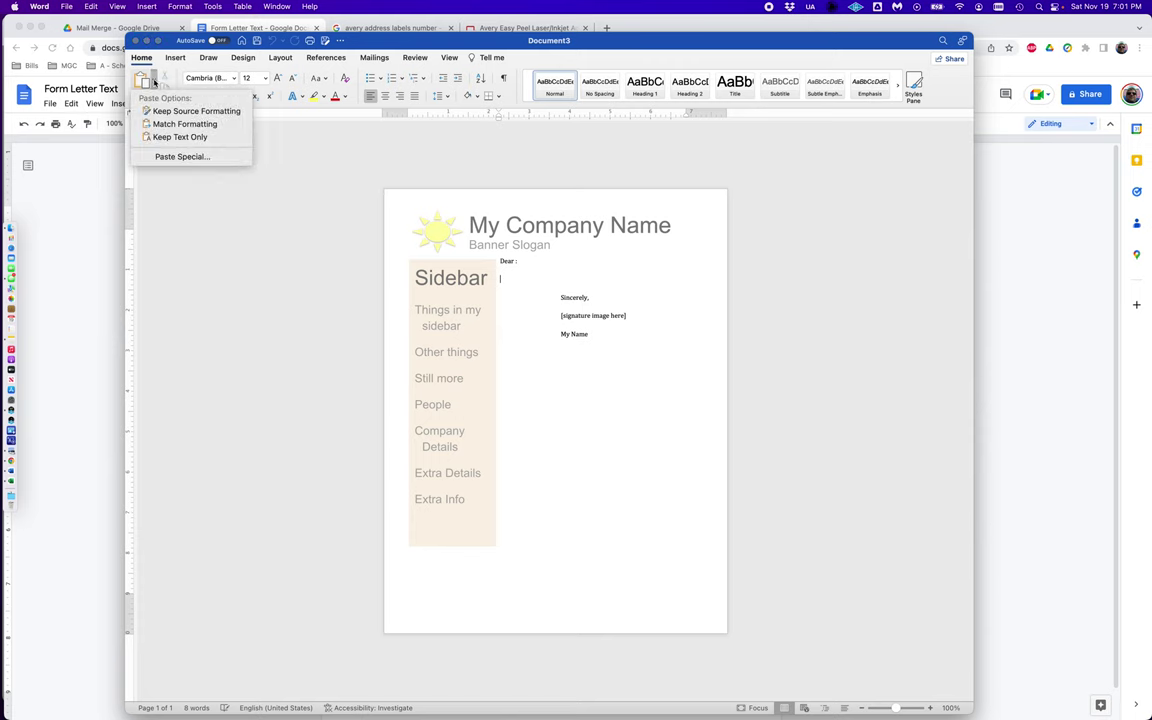
pyautogui.click(183, 124)
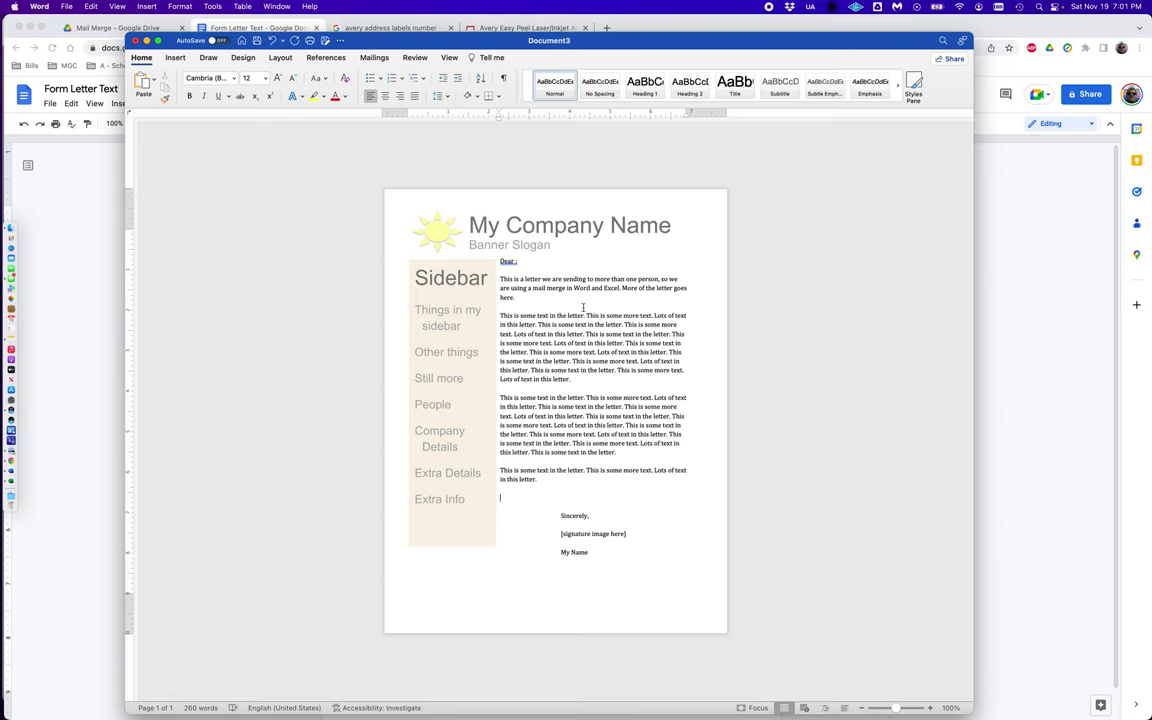
# Start a mail merge of the Letters type for this document
pyautogui.click(375, 58)
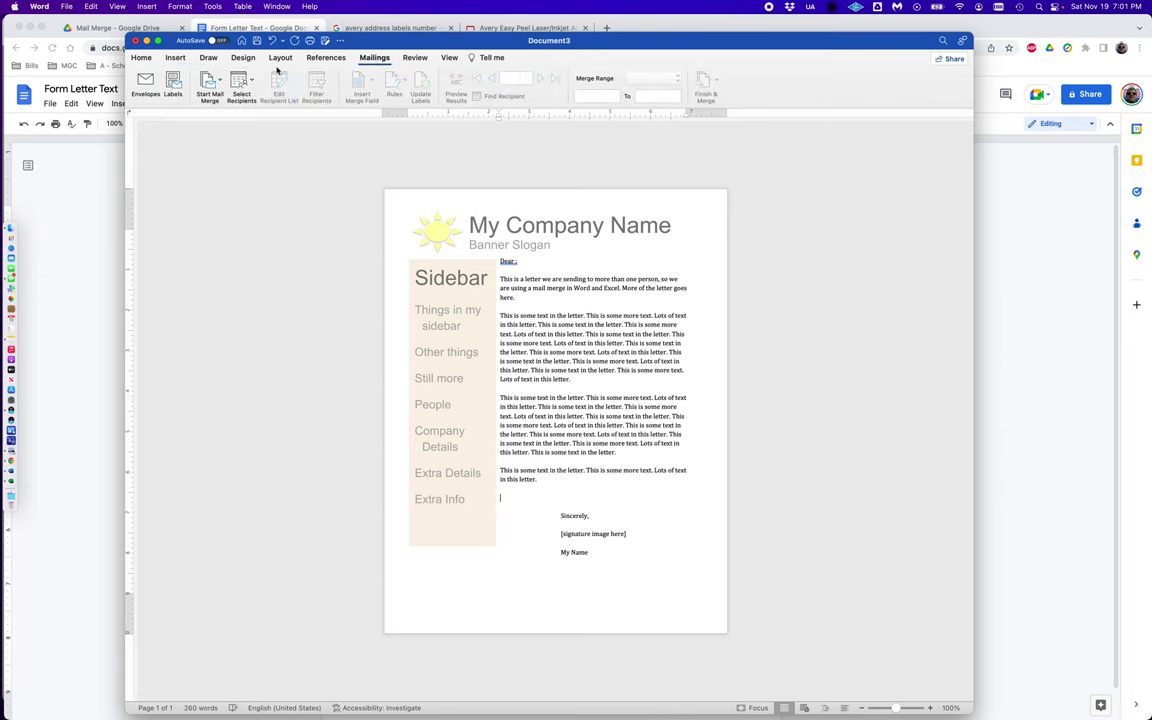
pyautogui.click(210, 85)
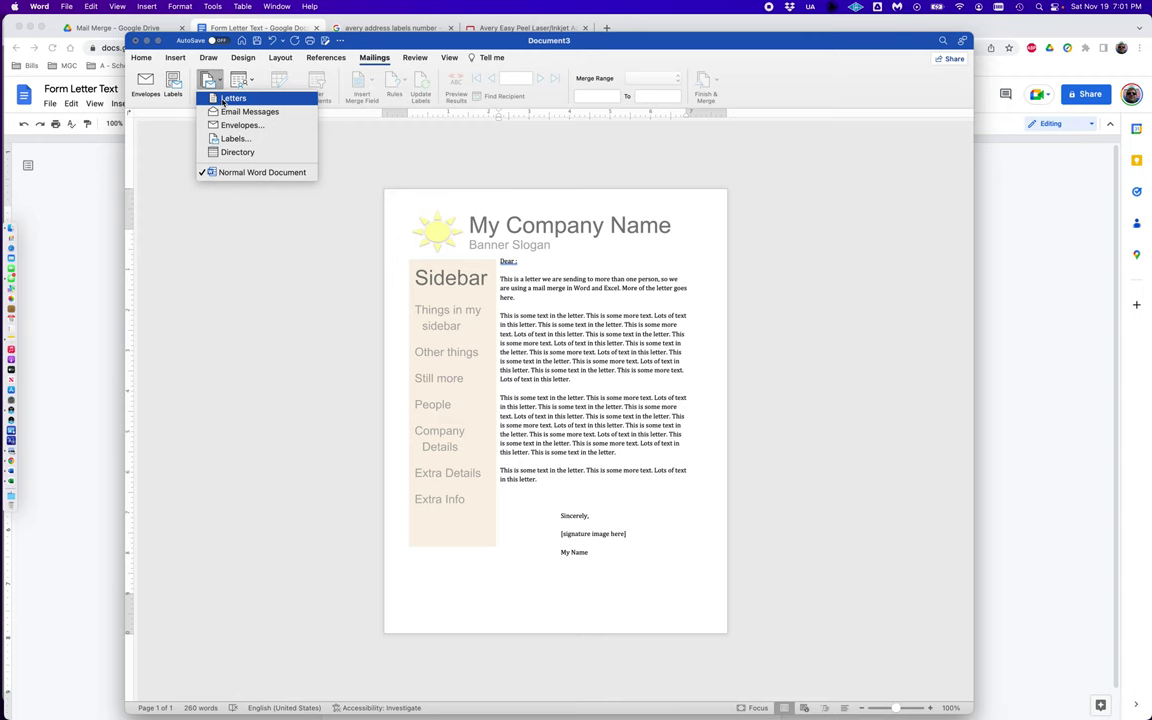
pyautogui.click(233, 98)
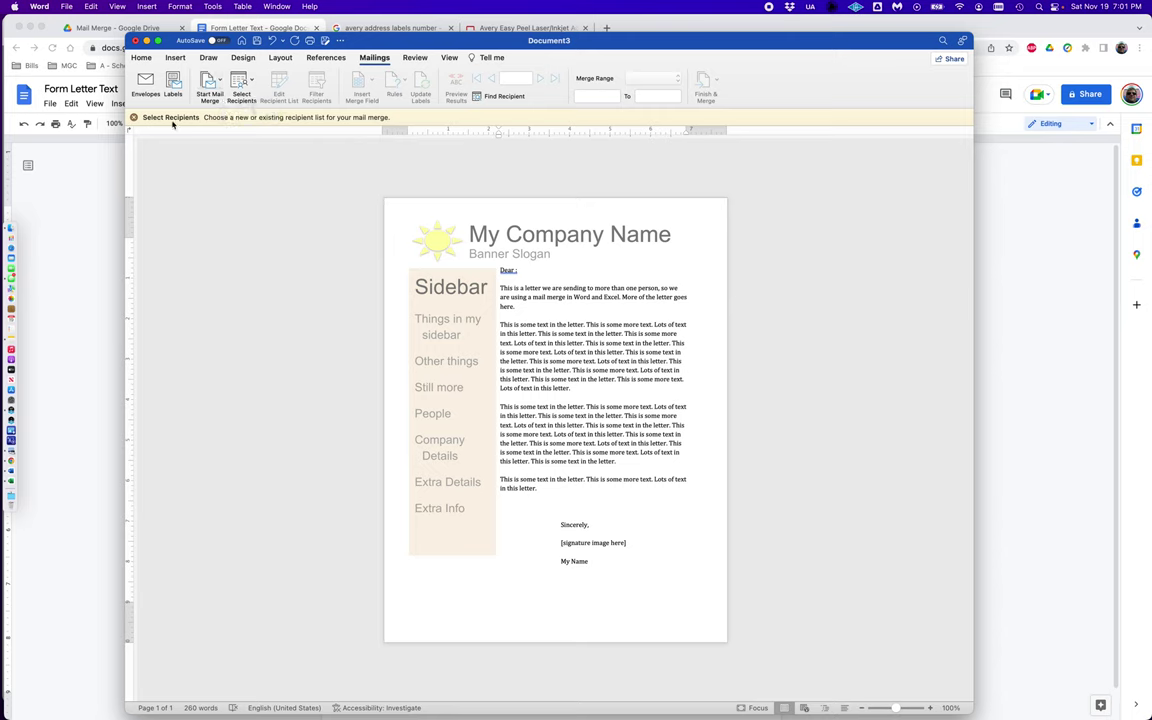
# Use the existing list Form Letter Database.xlsx from the Mail Merge alias as recipients, taking the entire Mailing List worksheet
pyautogui.click(247, 80)
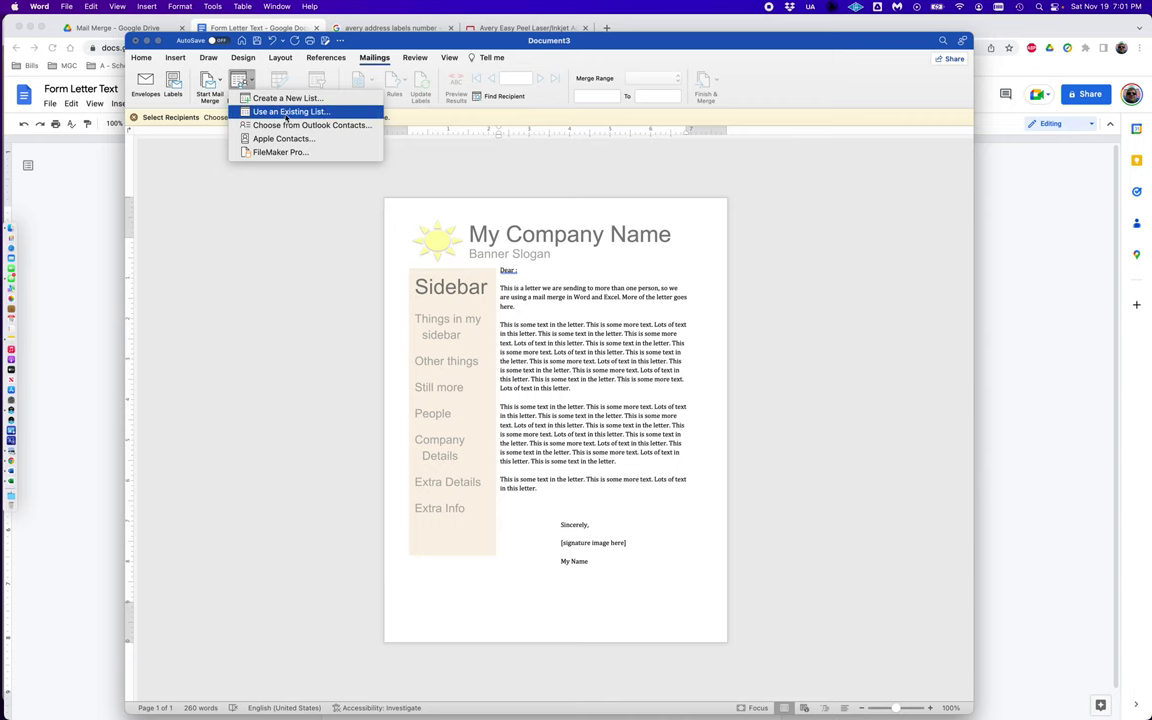
pyautogui.click(278, 112)
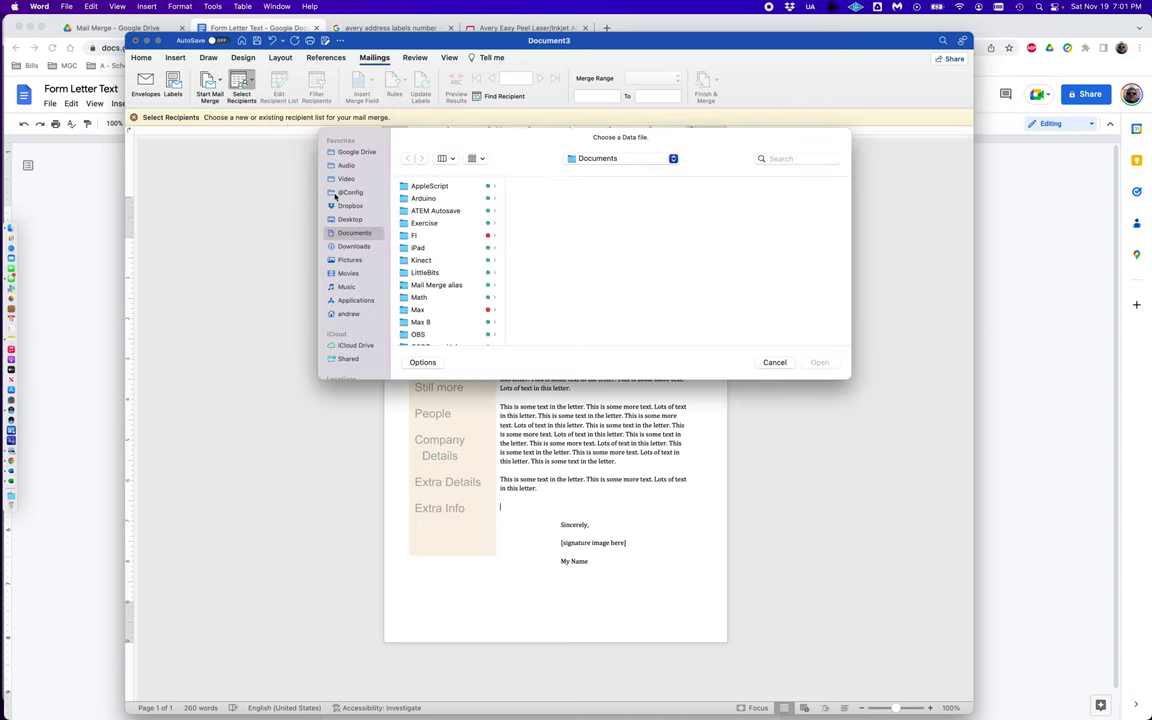
pyautogui.click(417, 287)
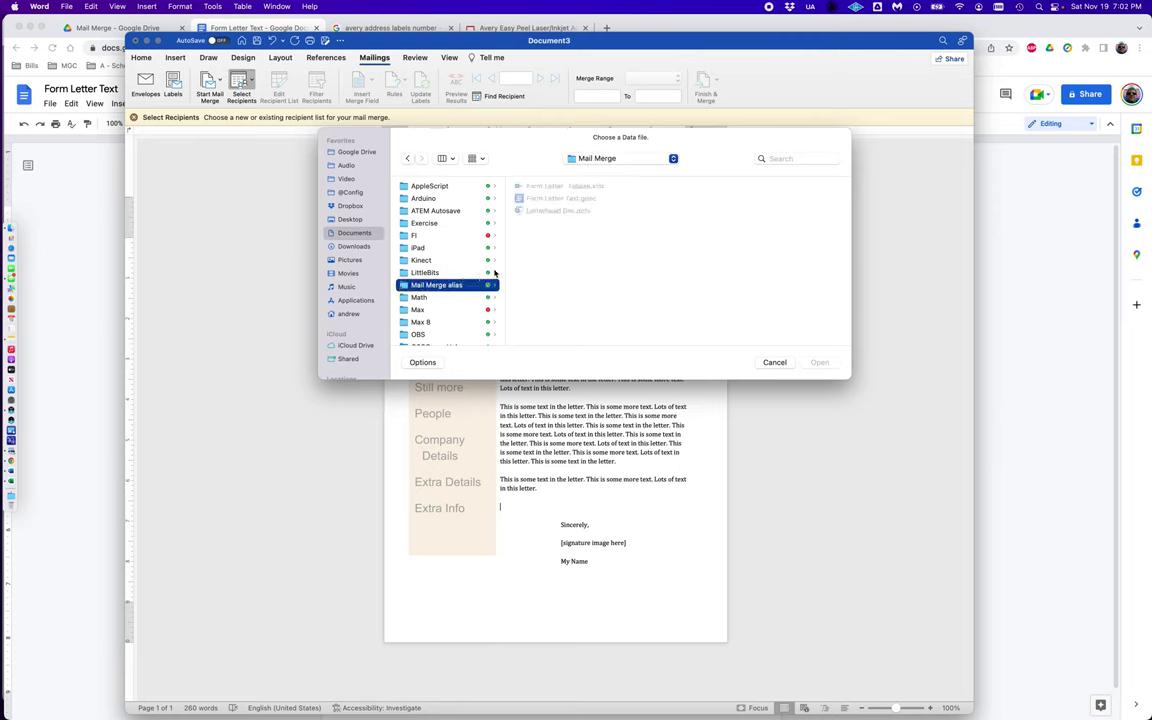
pyautogui.click(522, 187)
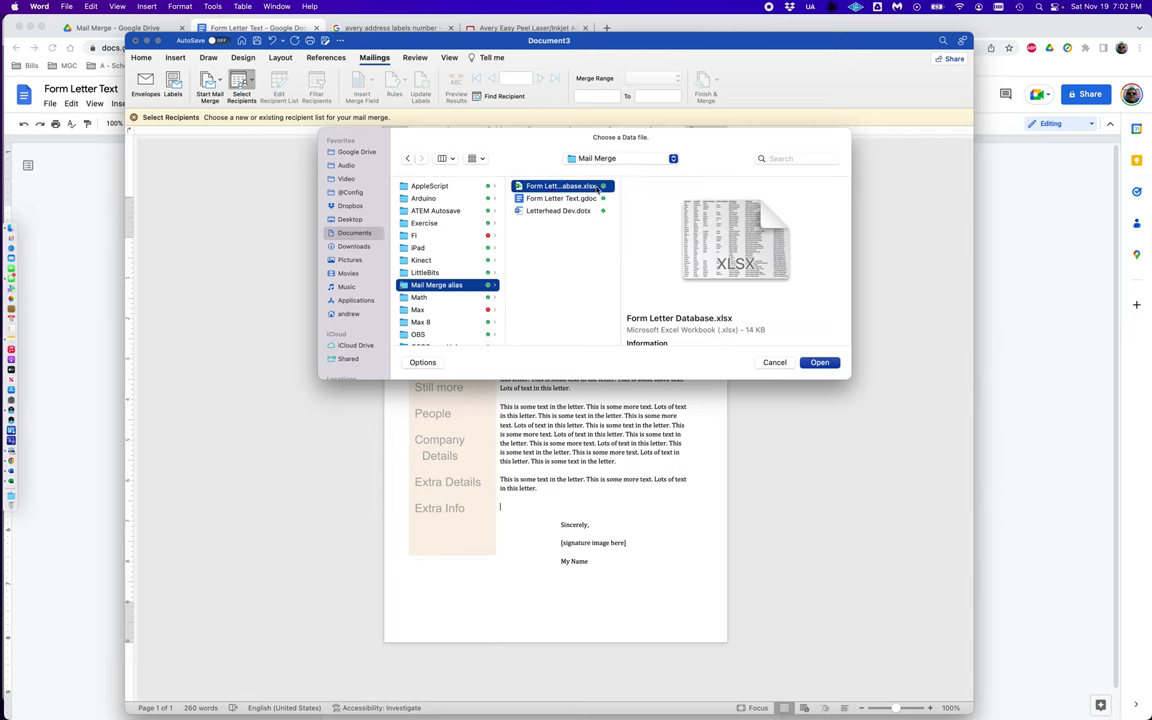
pyautogui.moveTo(619, 208); pyautogui.dragTo(668, 207)
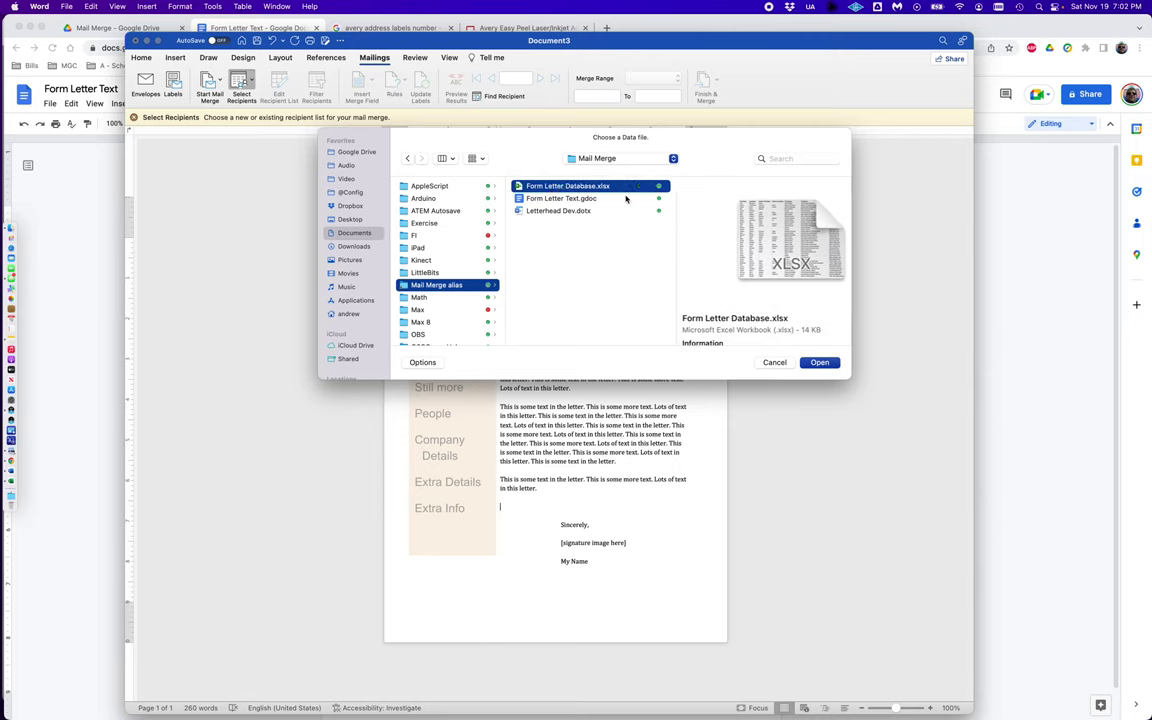
pyautogui.doubleClick(538, 189)
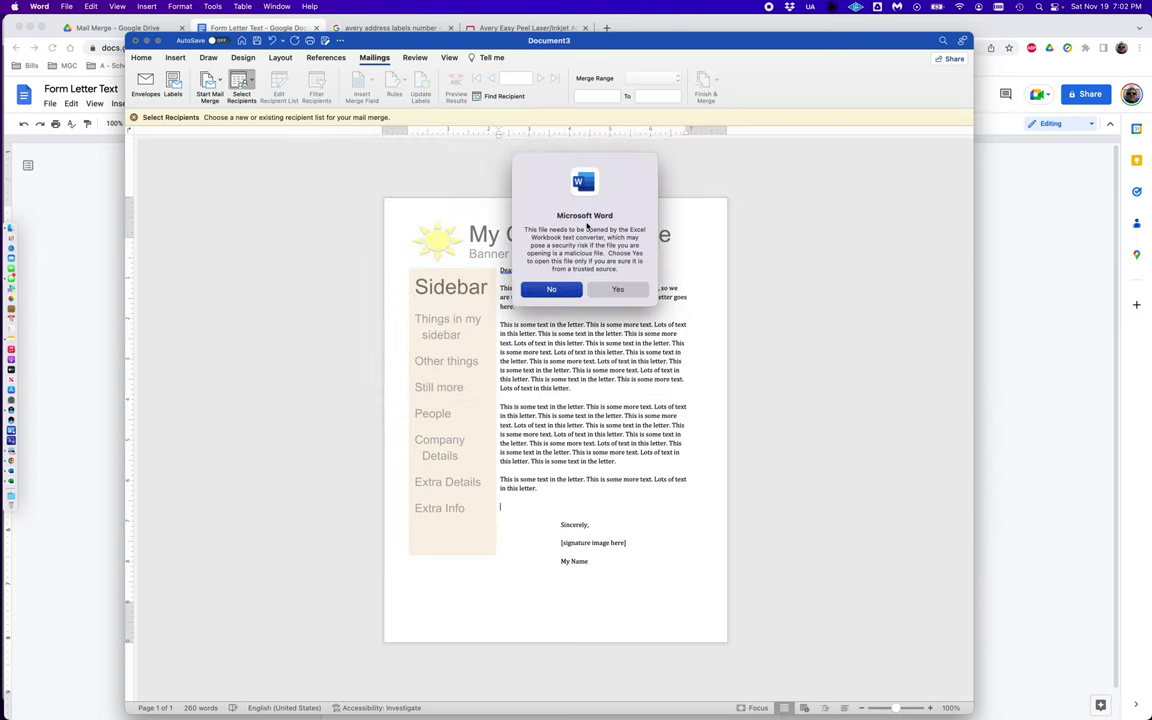
pyautogui.click(620, 291)
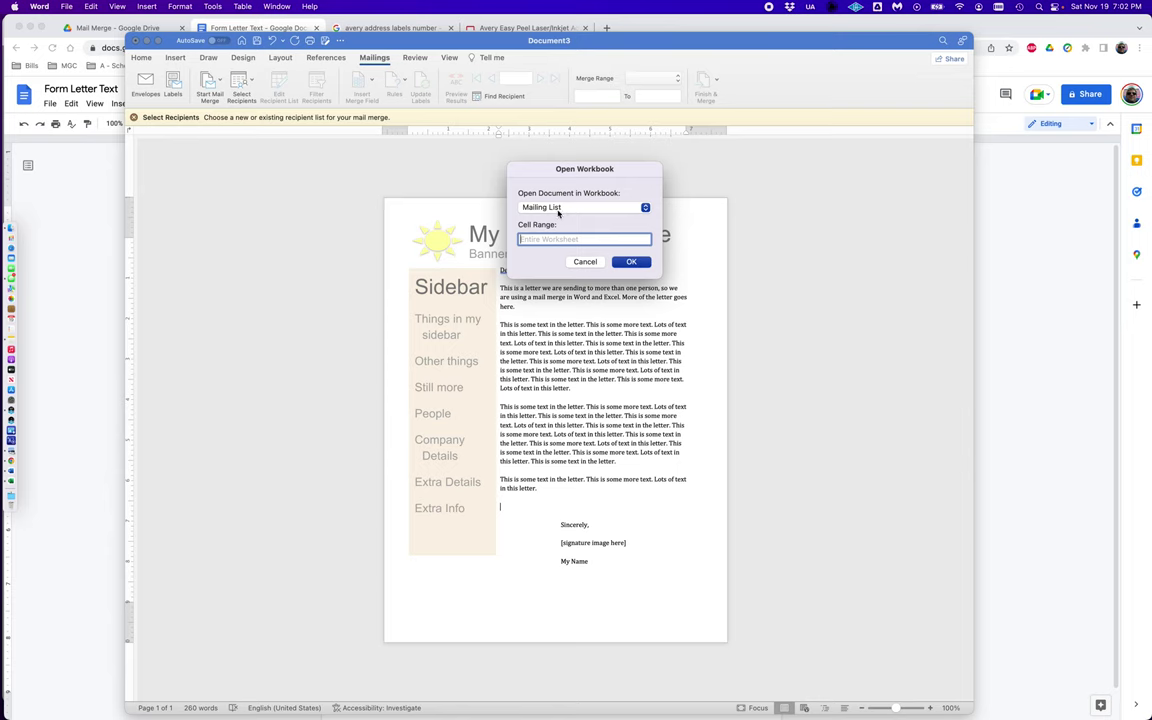
pyautogui.click(632, 262)
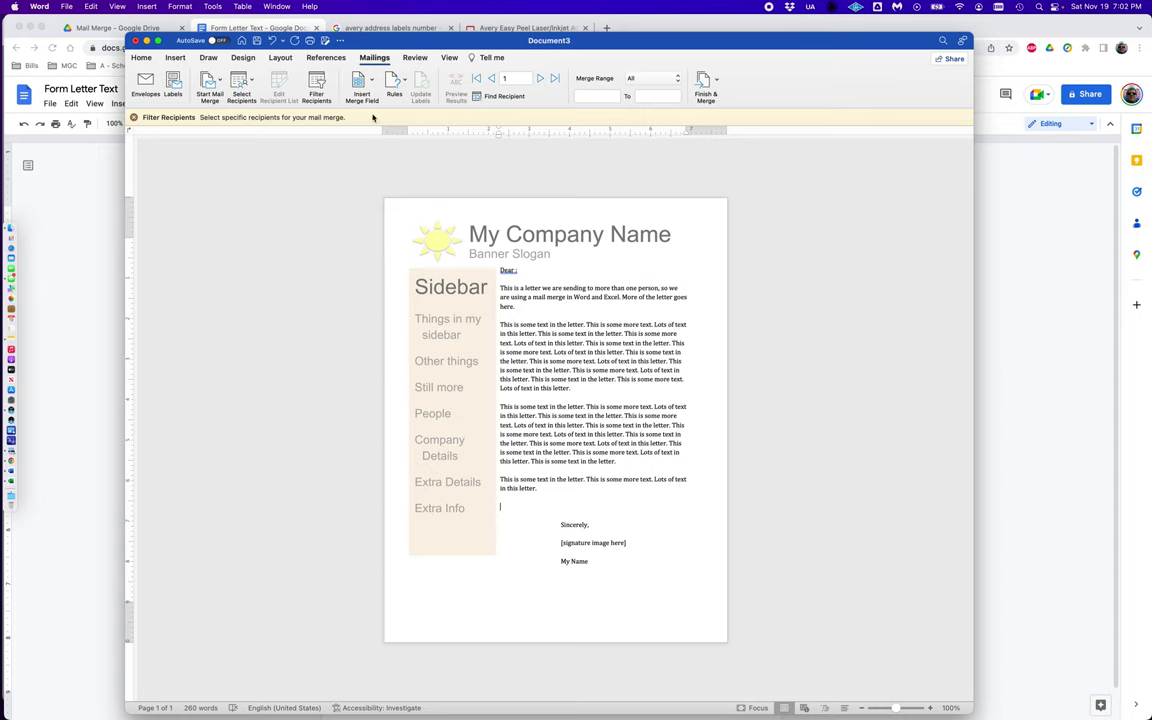
# Insert the First_Names merge field after "Dear" in the greeting and add a comma
pyautogui.click(362, 82)
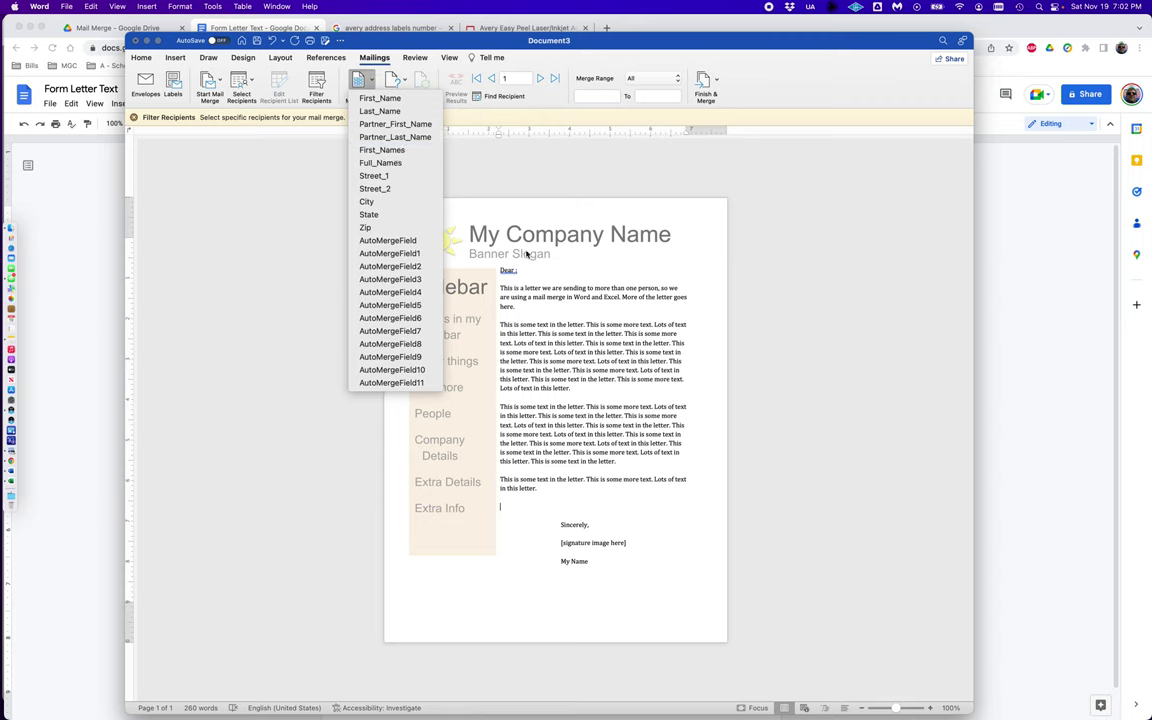
pyautogui.click(513, 269)
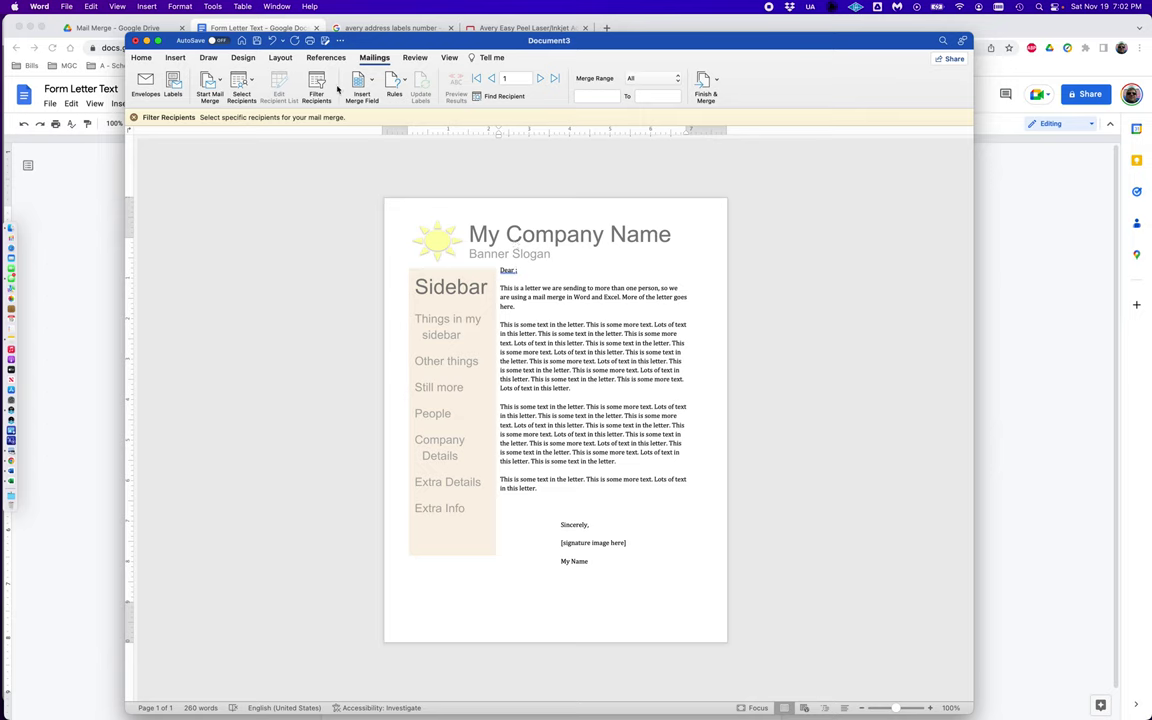
pyautogui.click(370, 80)
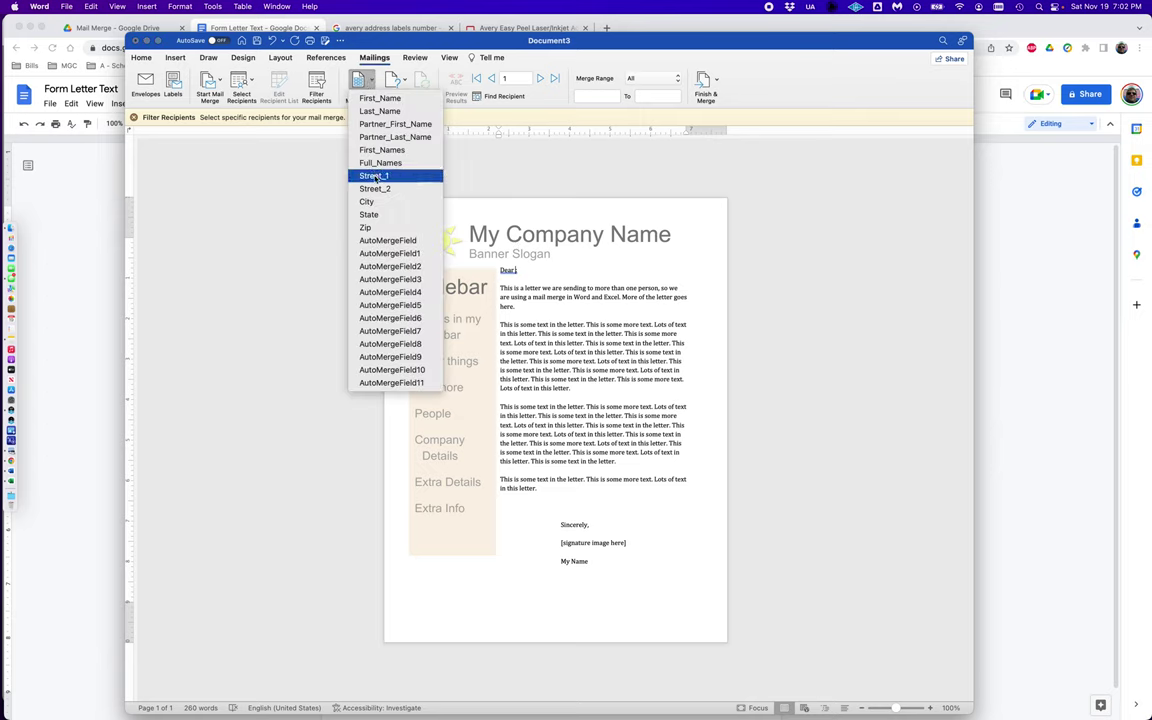
pyautogui.click(382, 149)
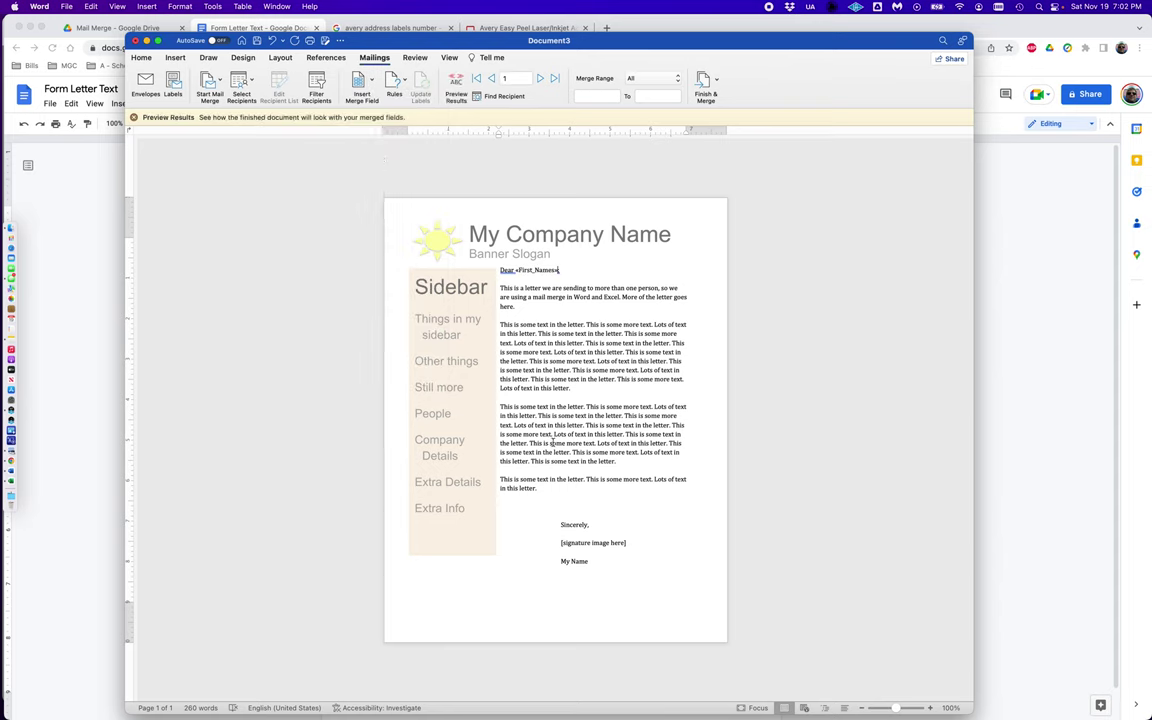
pyautogui.write(',')
pyautogui.click(532, 506)
# Preview the merged letters and step through the recipients from record 1 to record 7
pyautogui.click(456, 82)
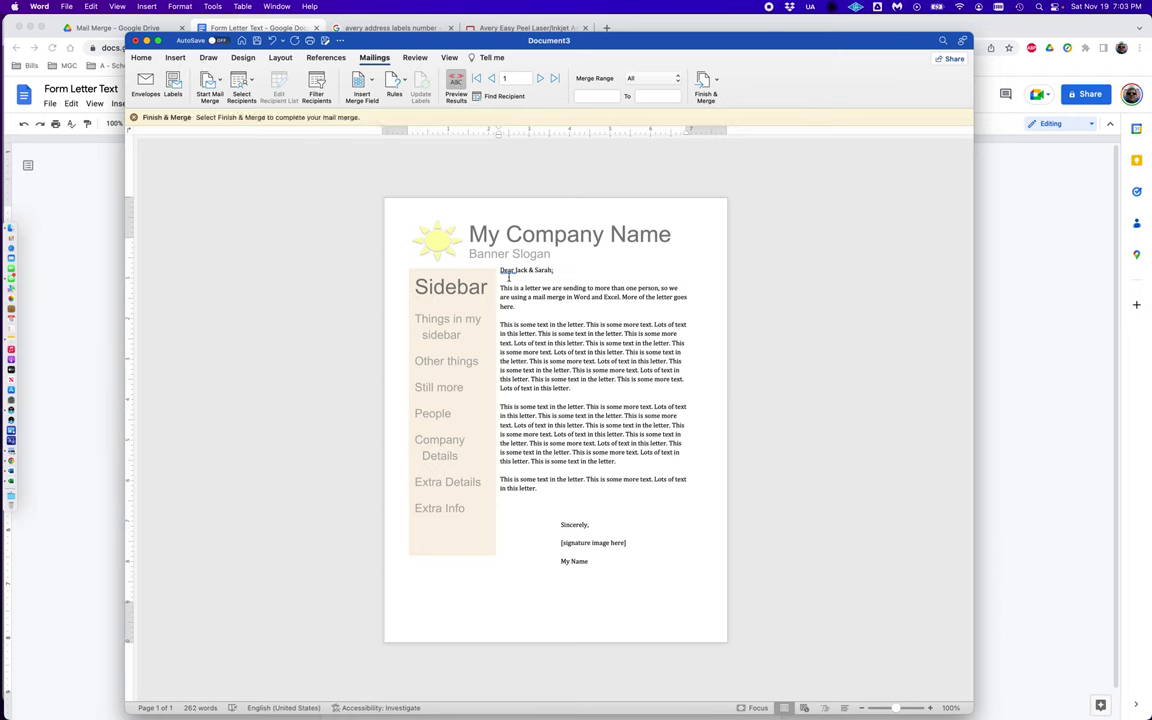
pyautogui.click(540, 79)
pyautogui.click(540, 79)
pyautogui.click(540, 79)
pyautogui.click(540, 79)
pyautogui.click(540, 79)
pyautogui.click(540, 79)
# Review the print settings for the merged letters and leave them without printing
pyautogui.click(717, 82)
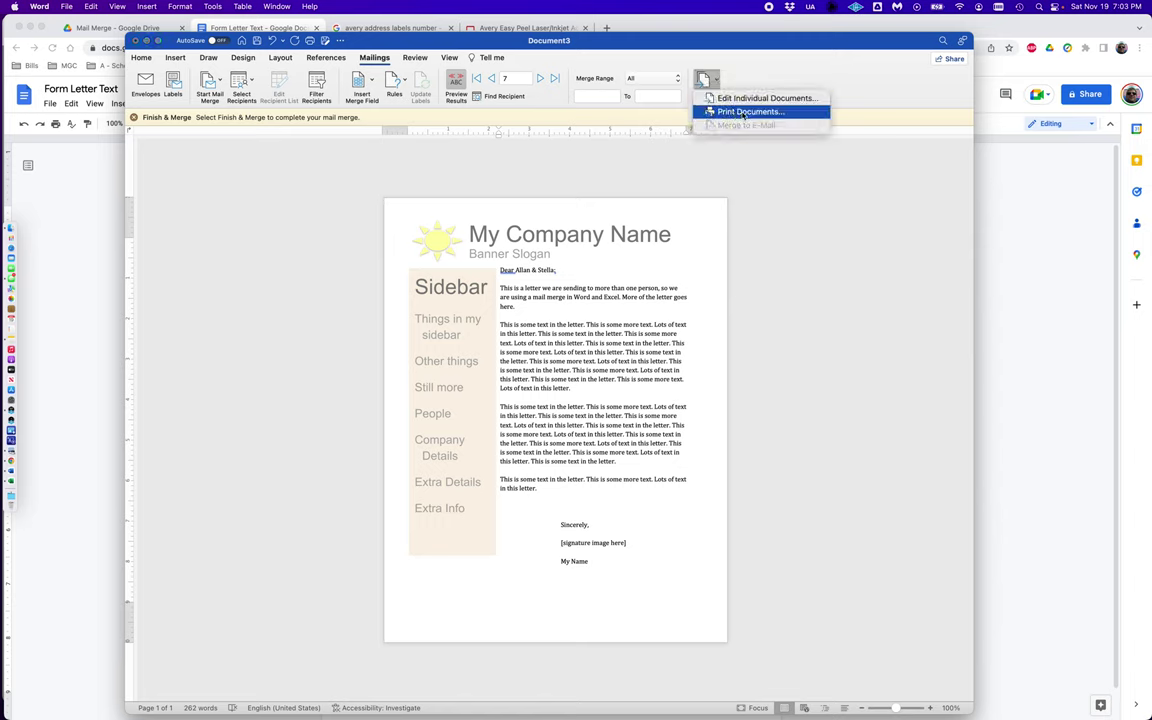
pyautogui.click(744, 112)
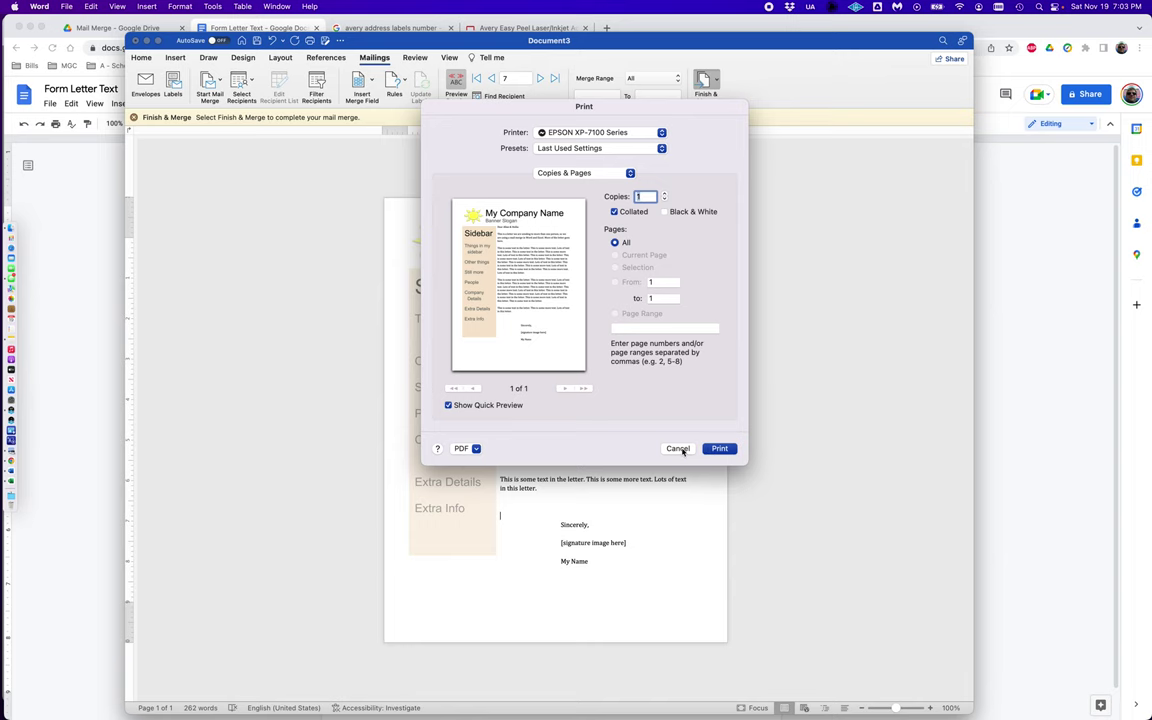
pyautogui.click(678, 448)
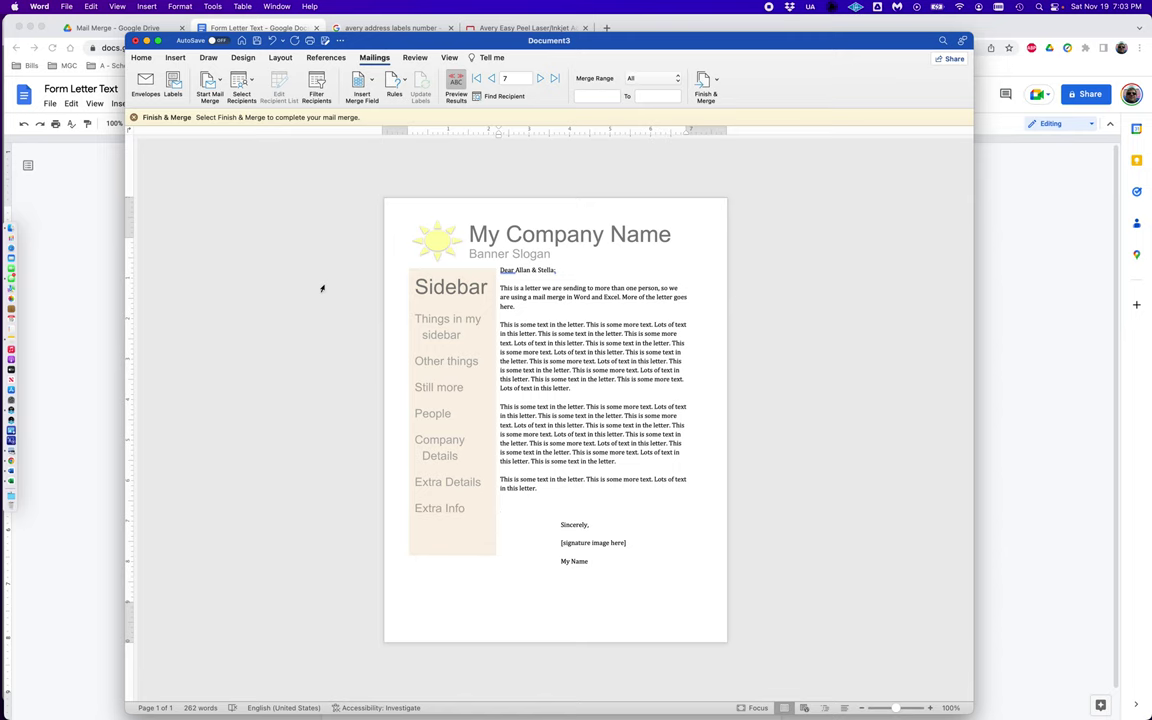
# Close the merged letter without saving it and create a new blank document
pyautogui.press('super+w')
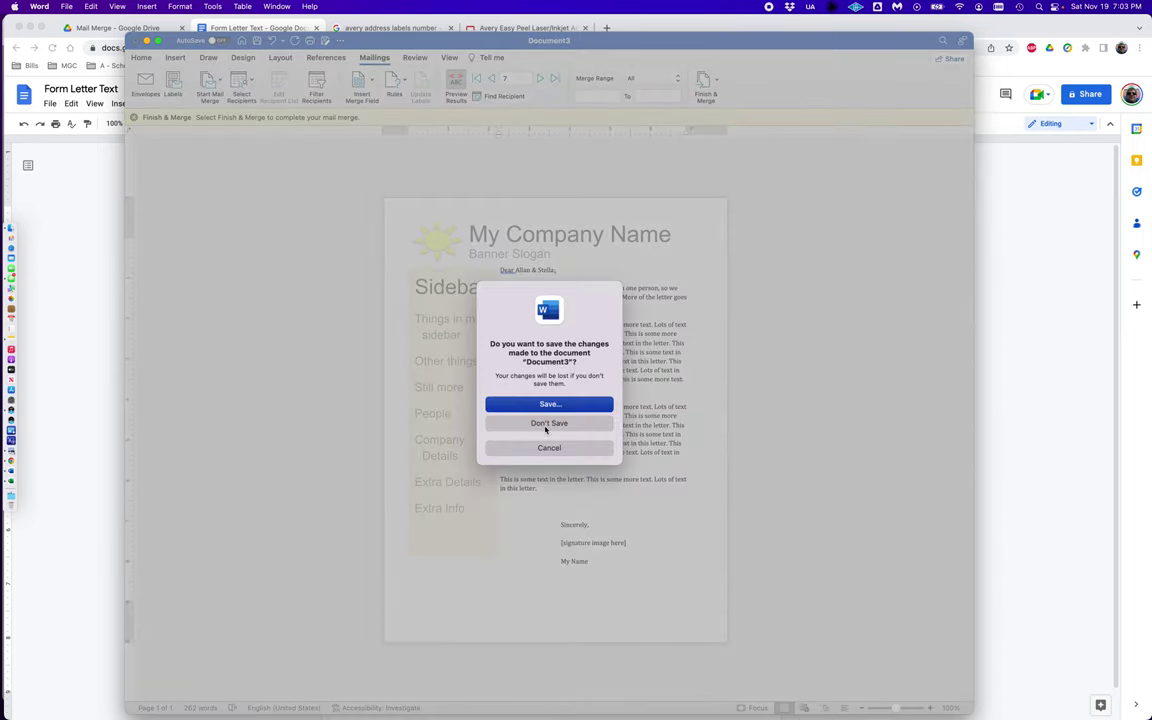
pyautogui.click(550, 425)
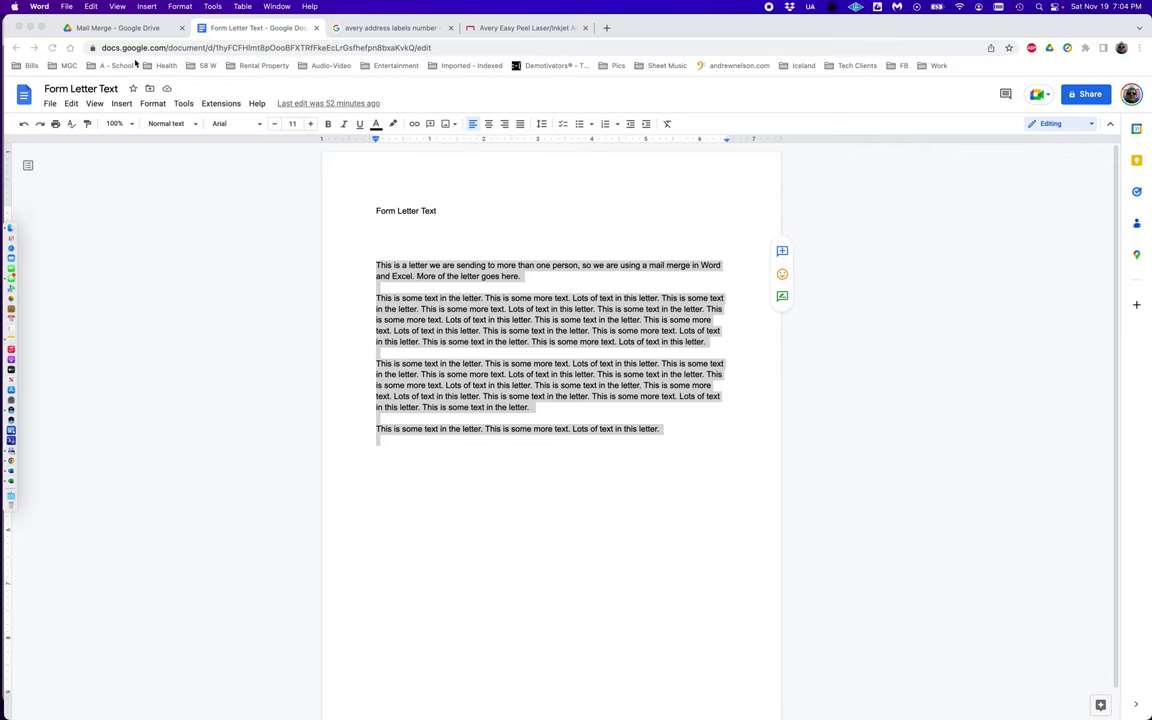
pyautogui.click(66, 7)
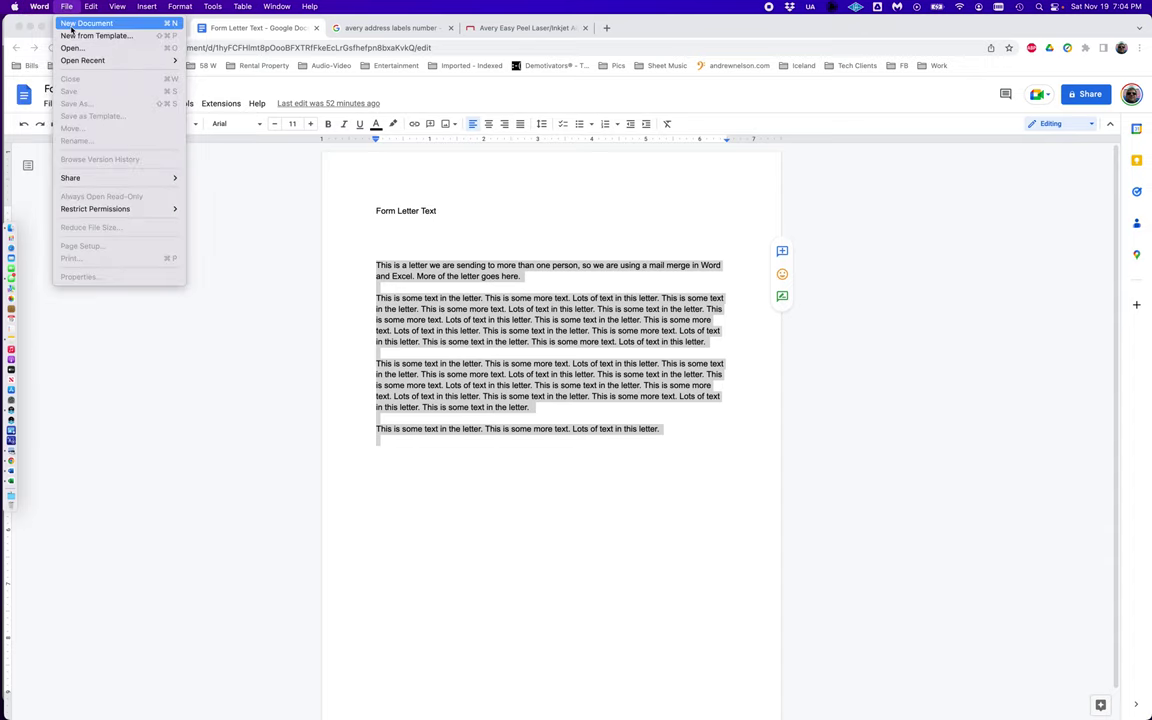
pyautogui.click(70, 24)
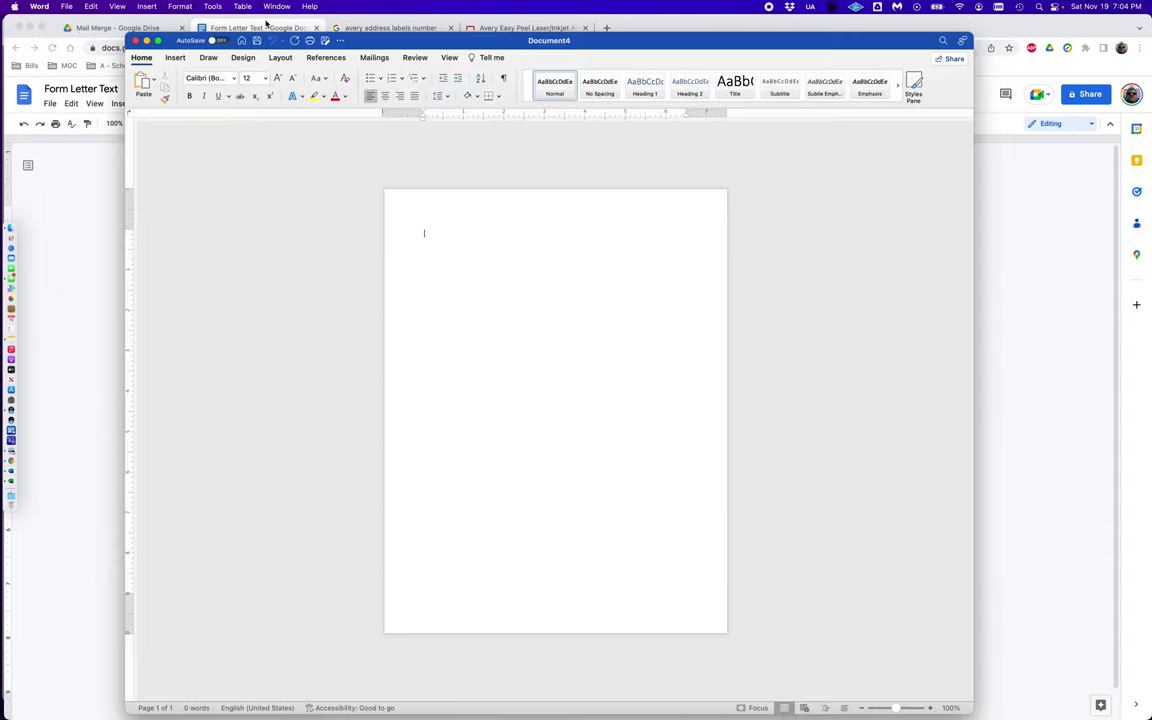
# Start a labels mail merge in the blank document and choose Avery US Letter as the label product line
pyautogui.click(374, 58)
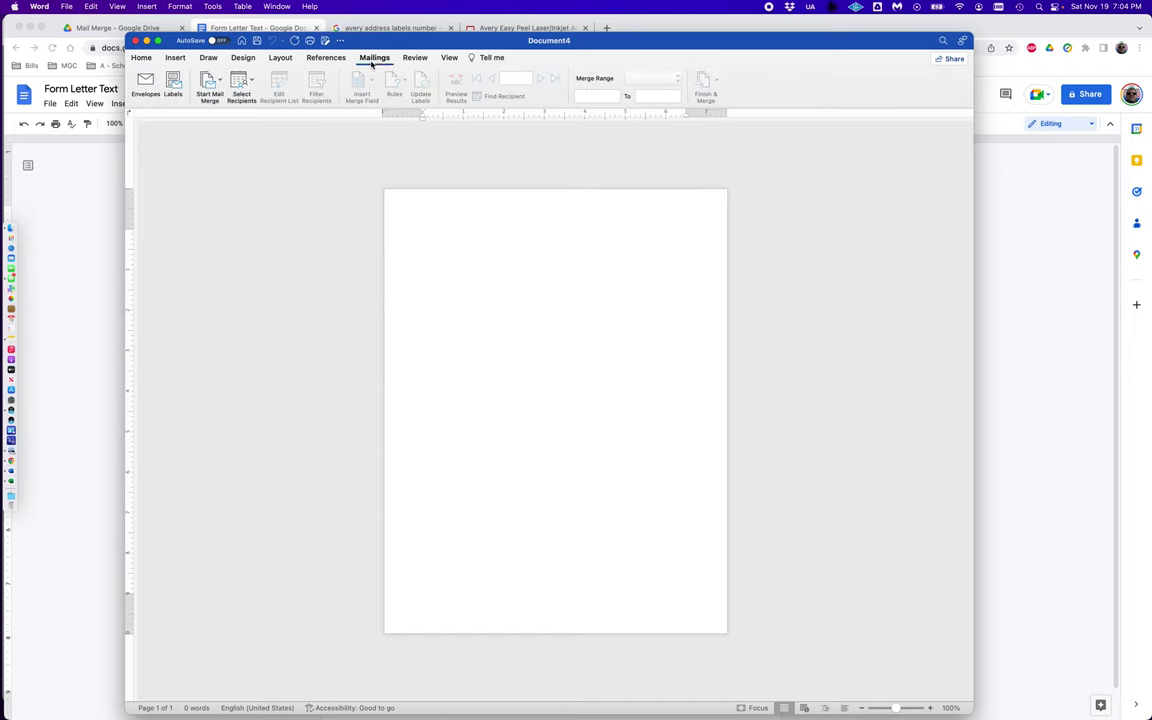
pyautogui.click(221, 82)
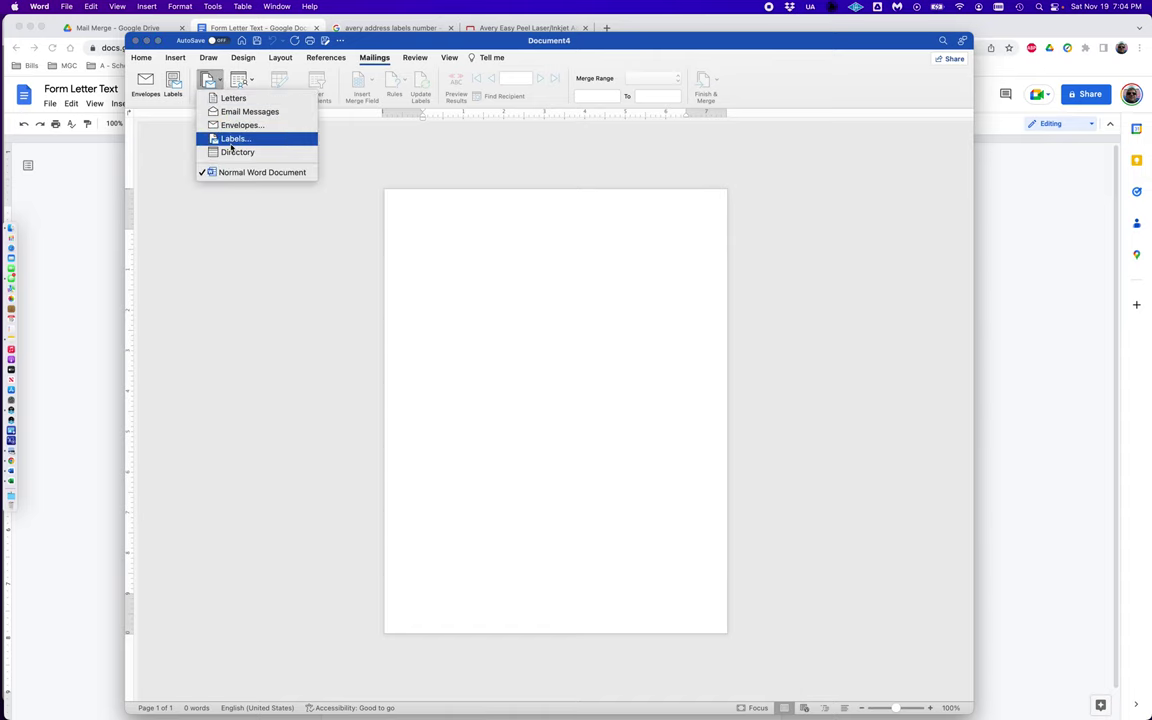
pyautogui.click(234, 139)
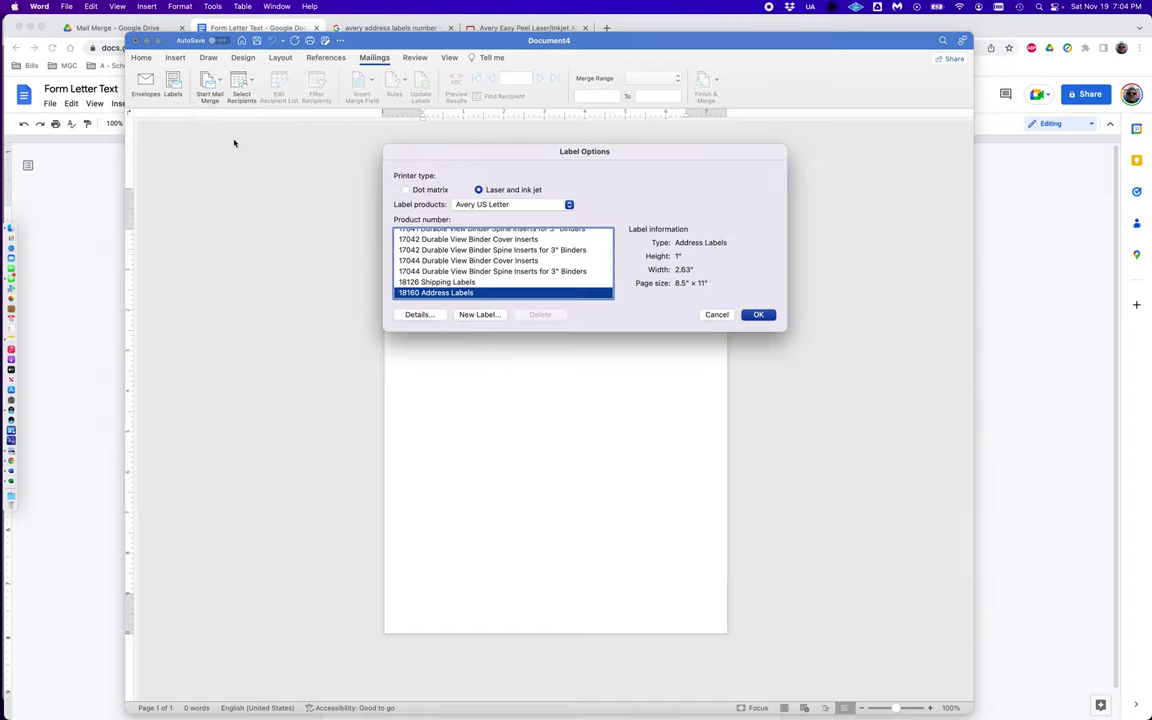
pyautogui.click(503, 205)
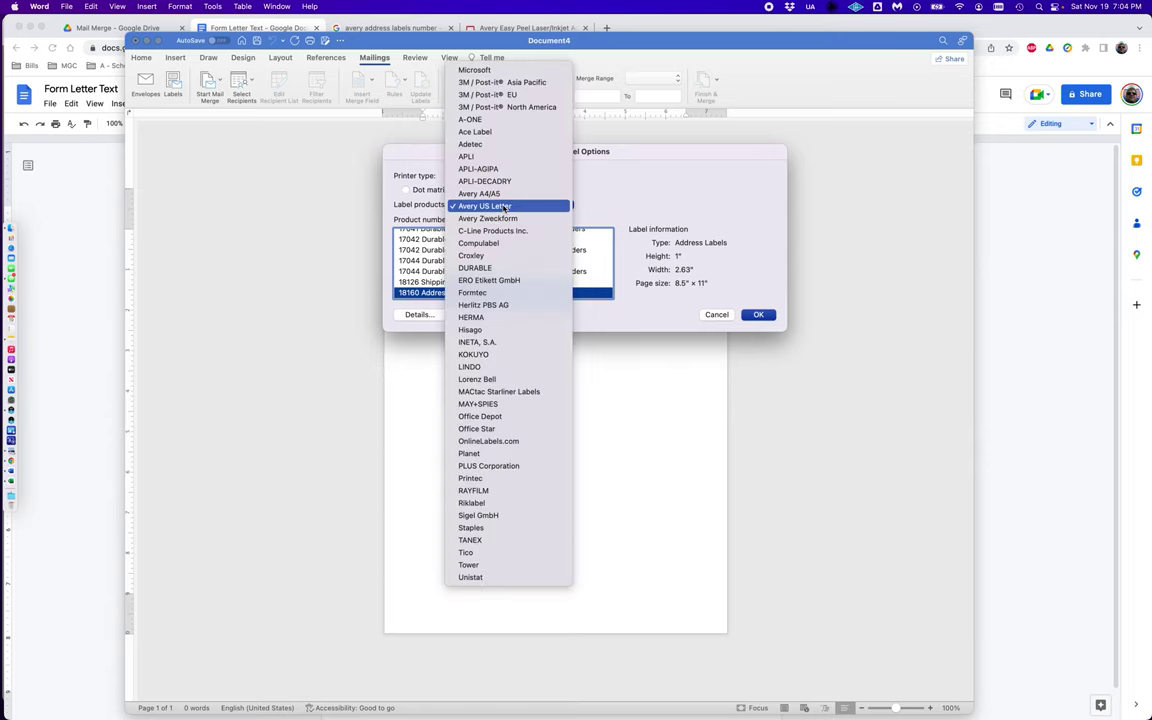
pyautogui.click(497, 206)
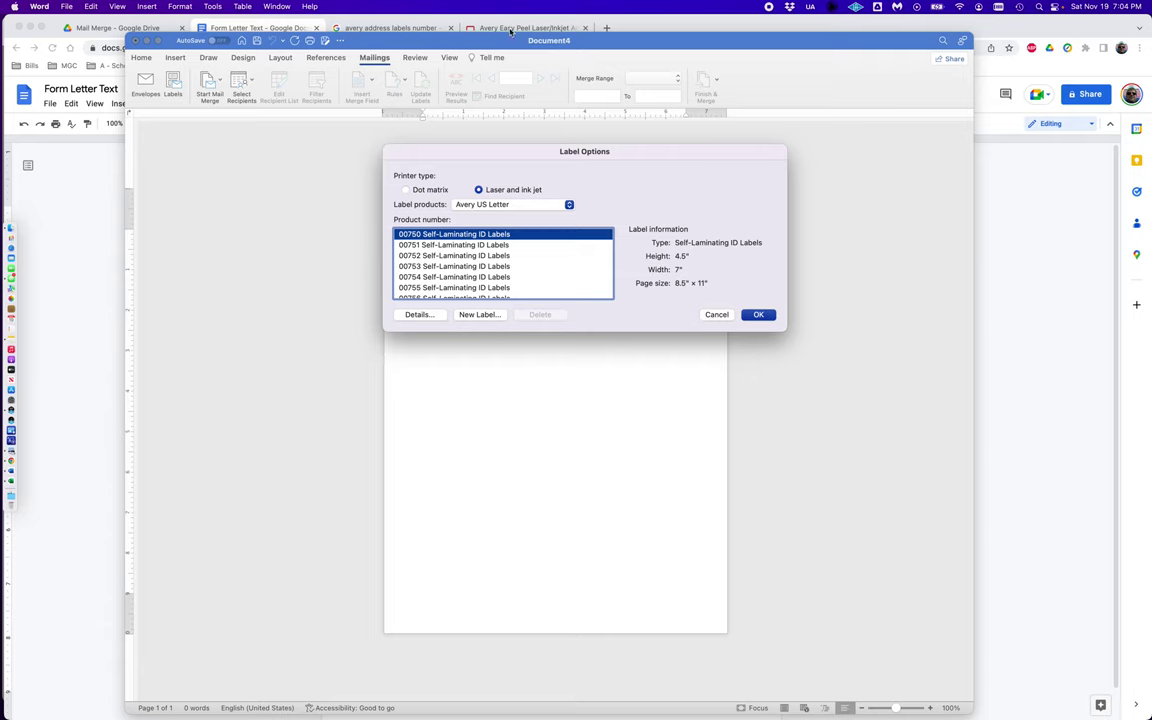
# Check the label number on the Staples product page in Chrome and apply 18160 Address Labels as the label format in Word
pyautogui.click(510, 29)
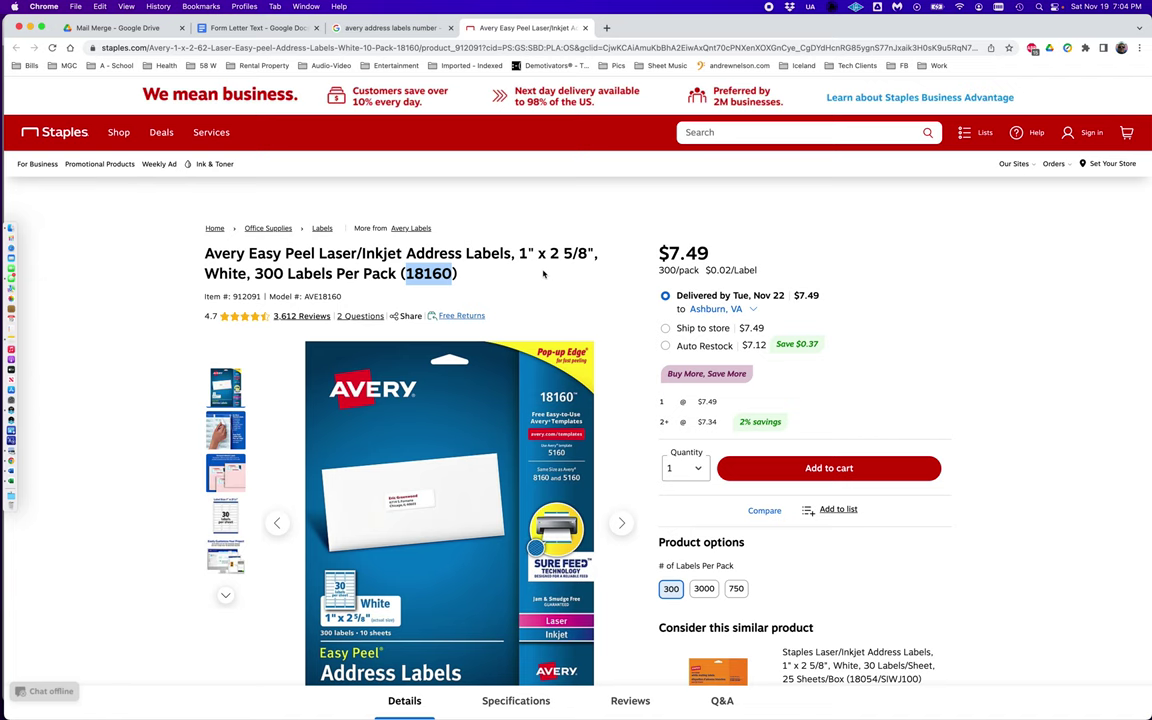
pyautogui.press('super+Tab')
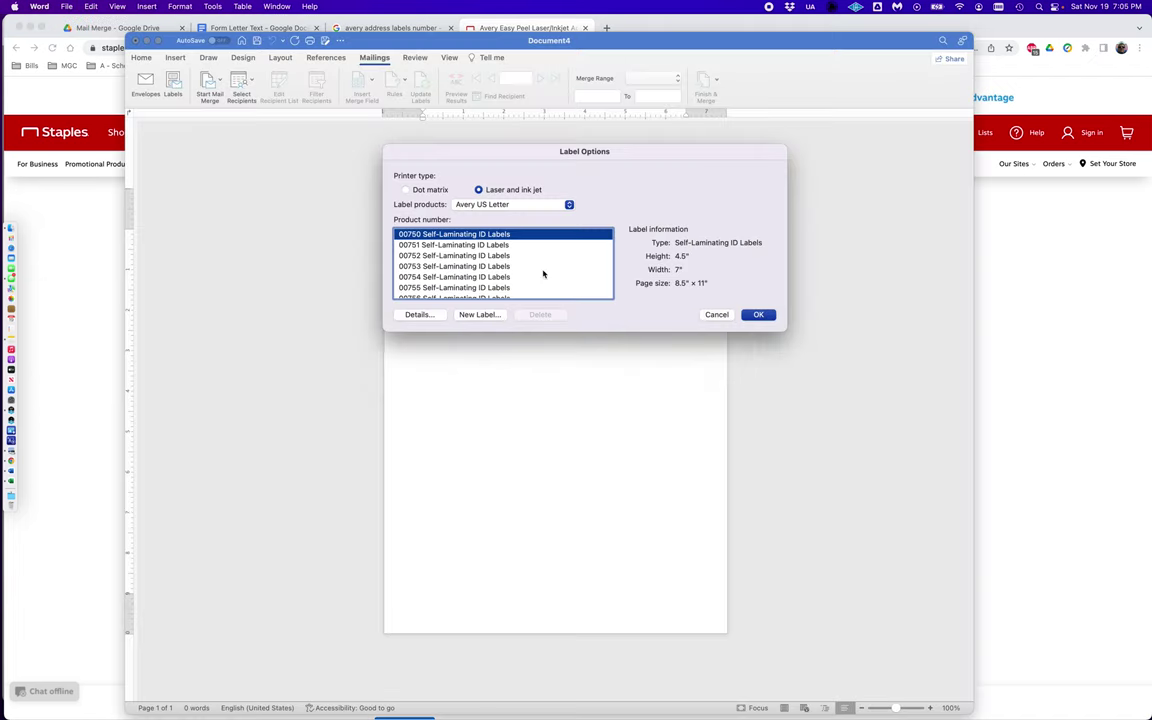
pyautogui.press('super+Tab')
pyautogui.press('super+Tab')
pyautogui.click(535, 266)
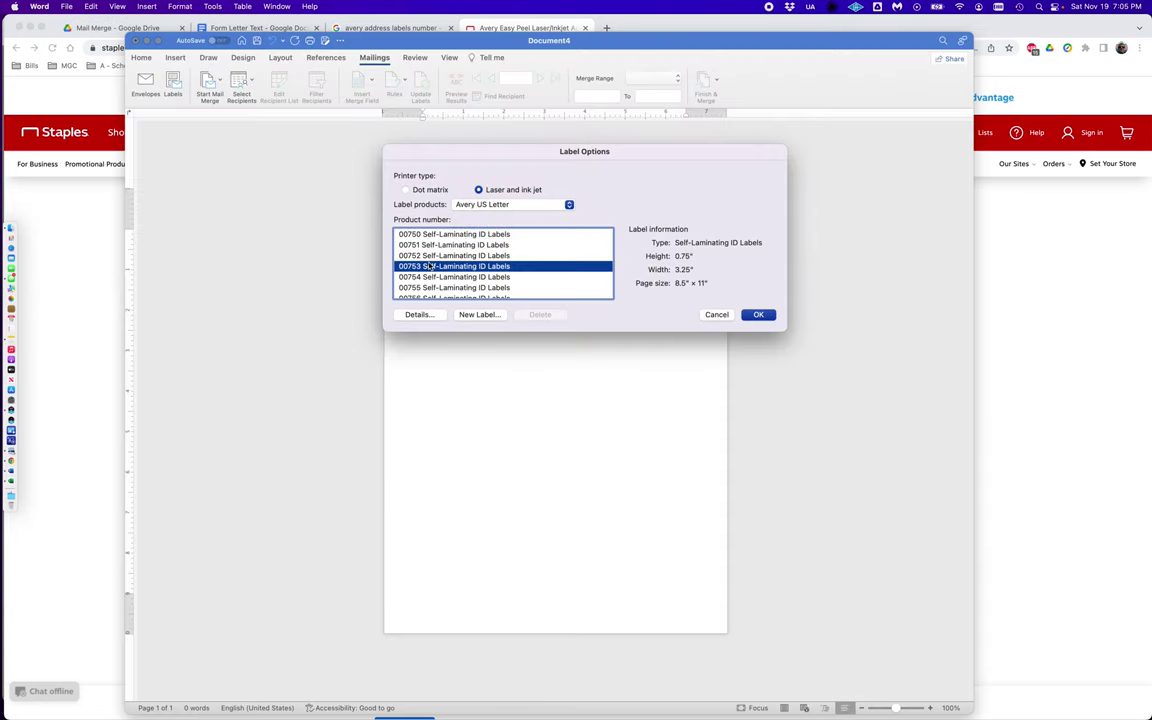
pyautogui.write('18160 Address')
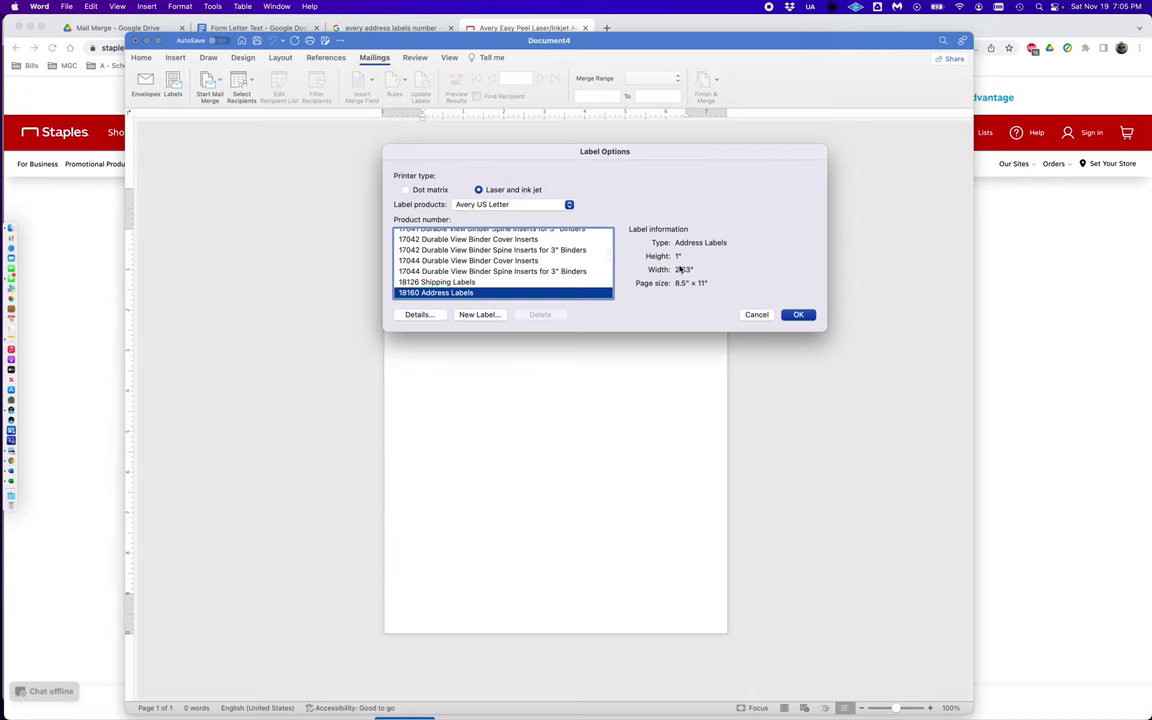
pyautogui.click(797, 315)
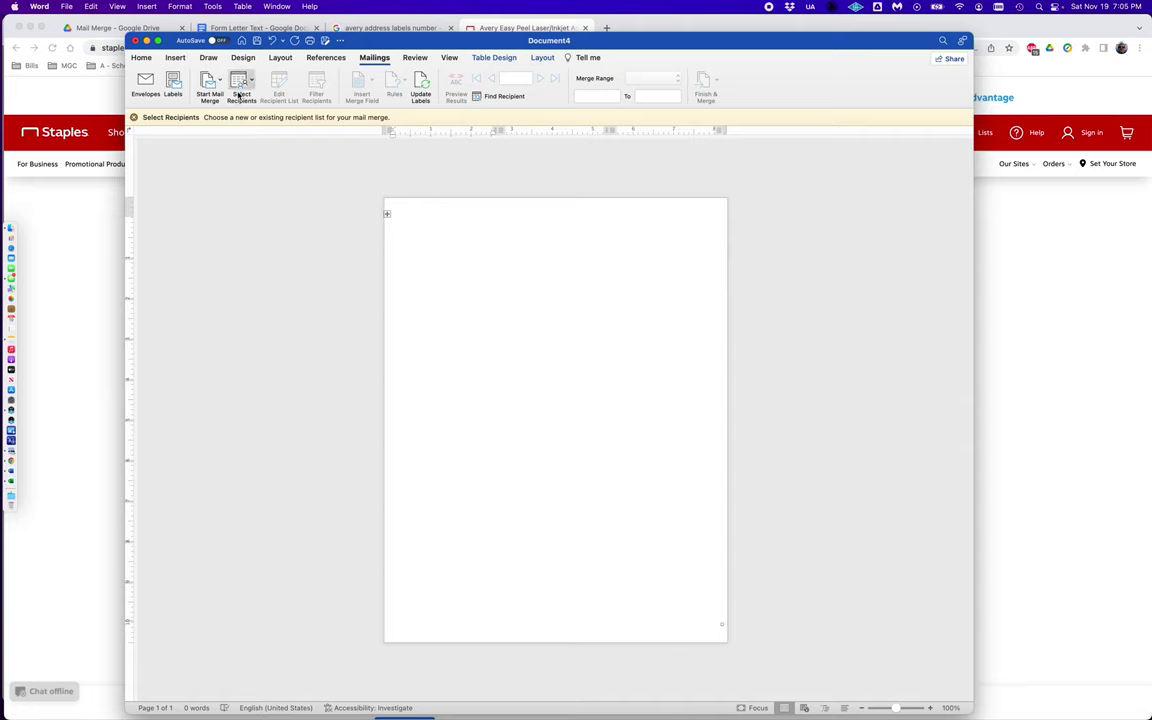
# Use the existing list Form Letter Database.xlsx from the Mail Merge folder as recipients, taking the entire Mailing List worksheet
pyautogui.click(240, 88)
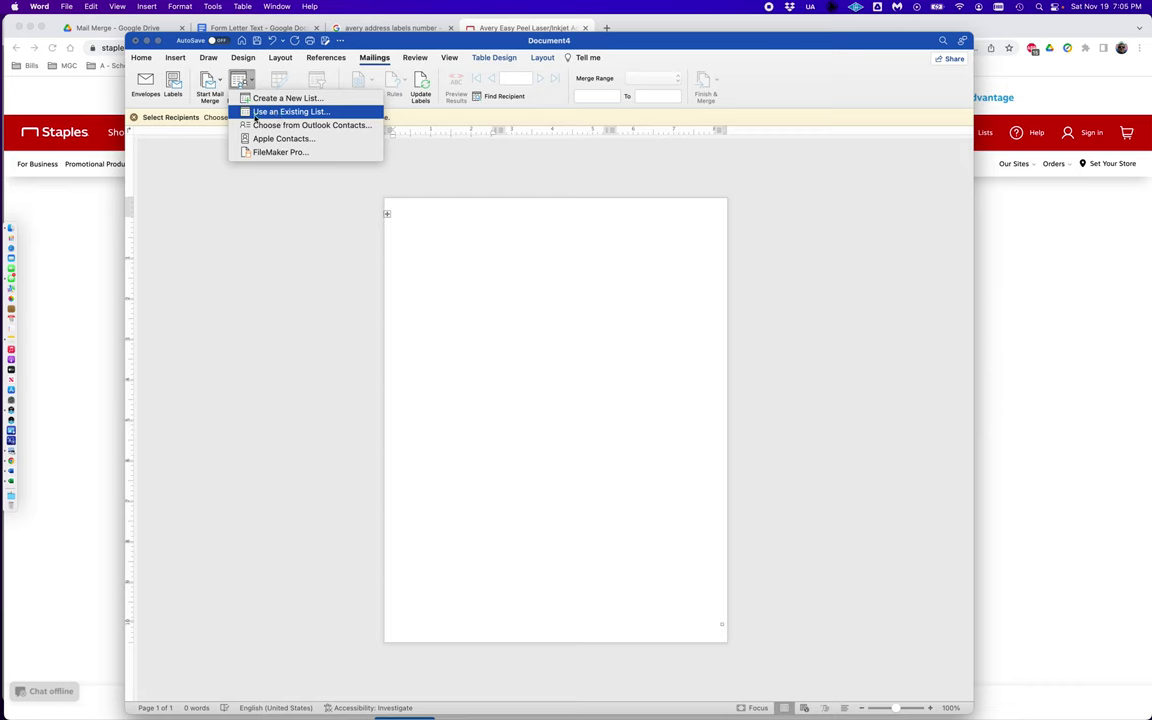
pyautogui.click(293, 116)
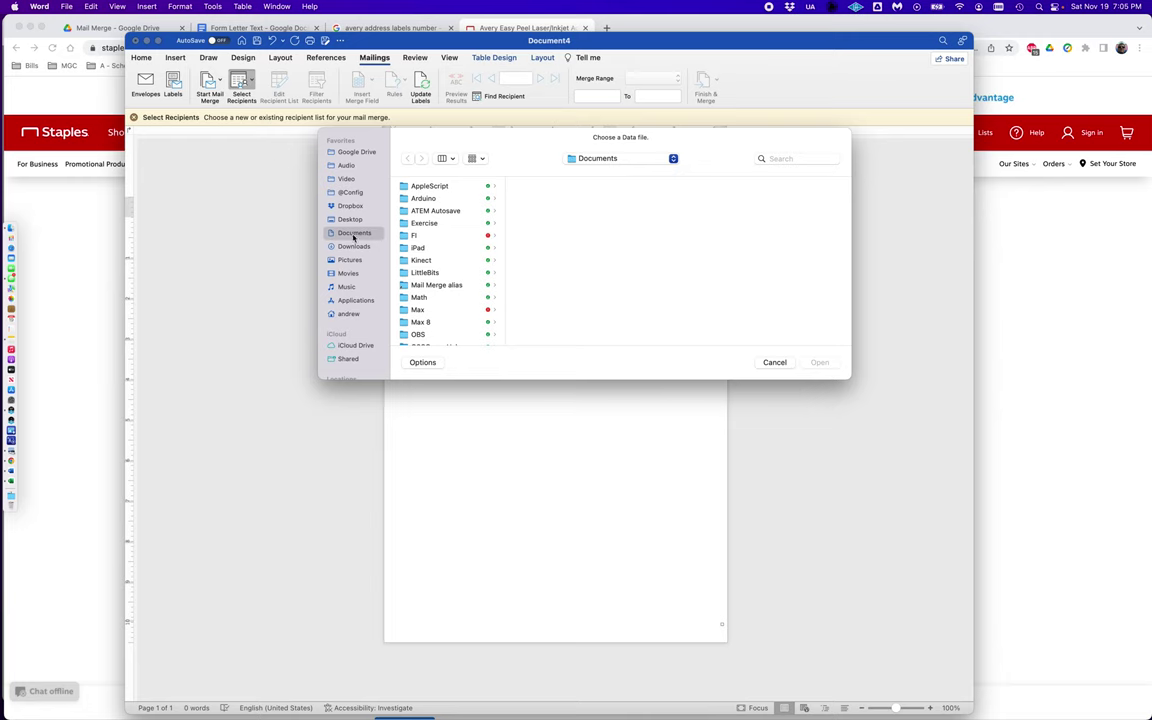
pyautogui.click(425, 287)
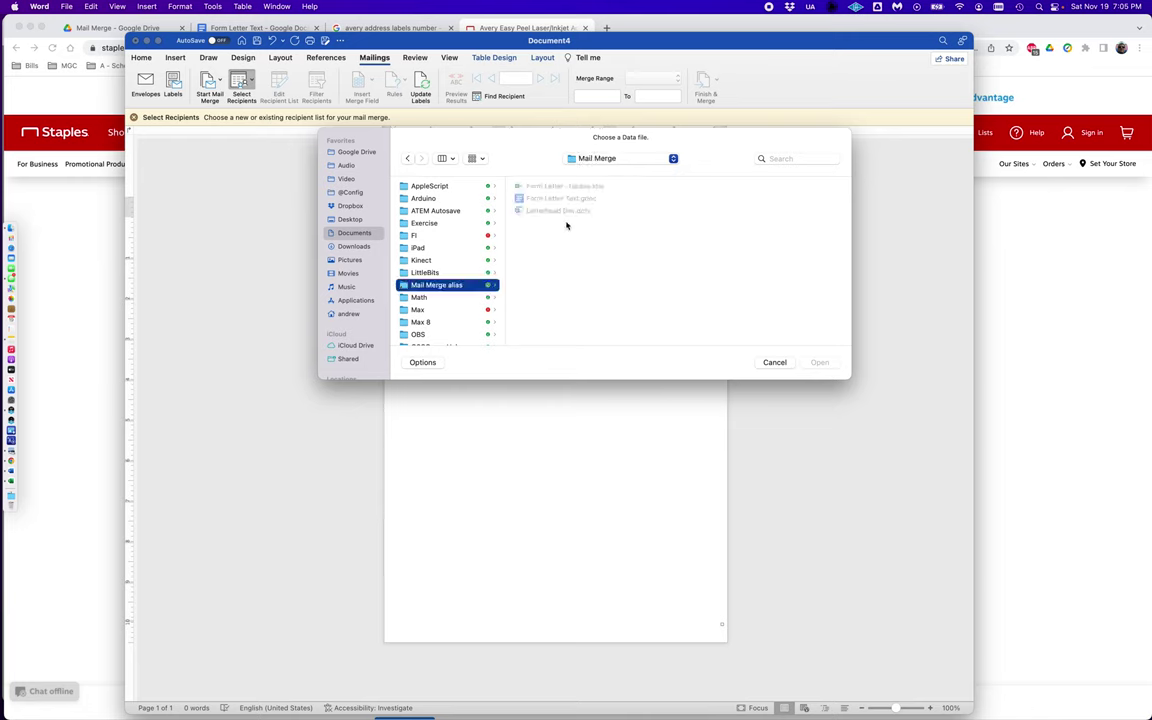
pyautogui.click(549, 187)
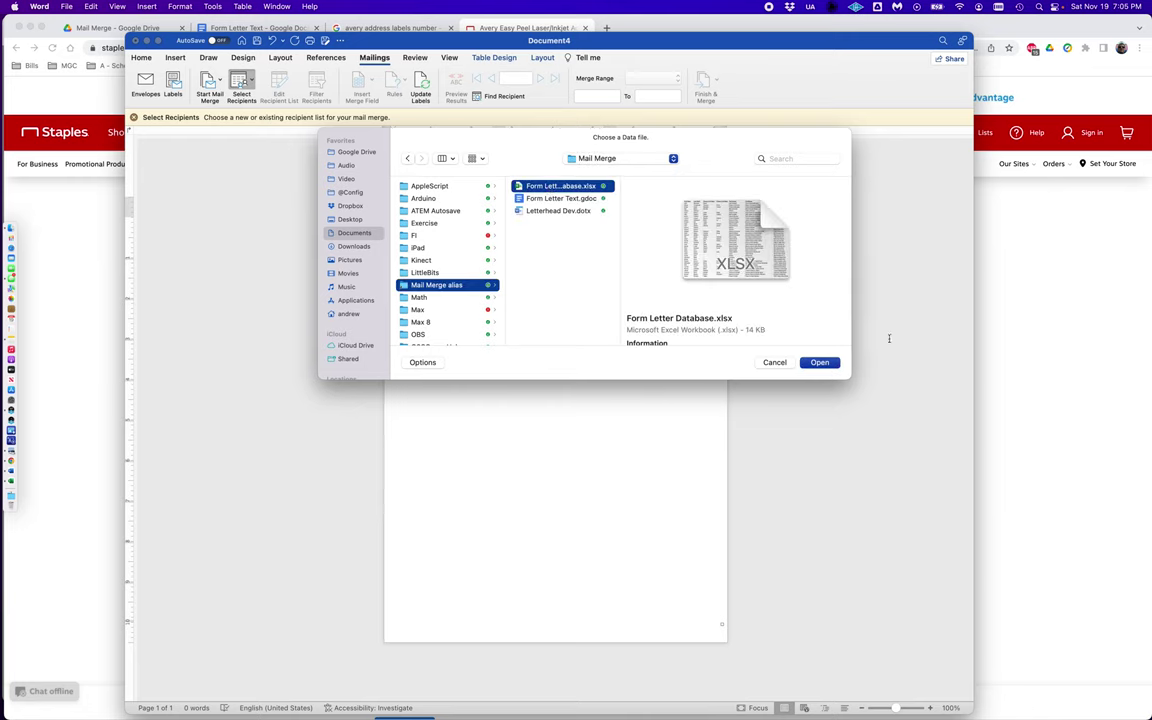
pyautogui.click(817, 363)
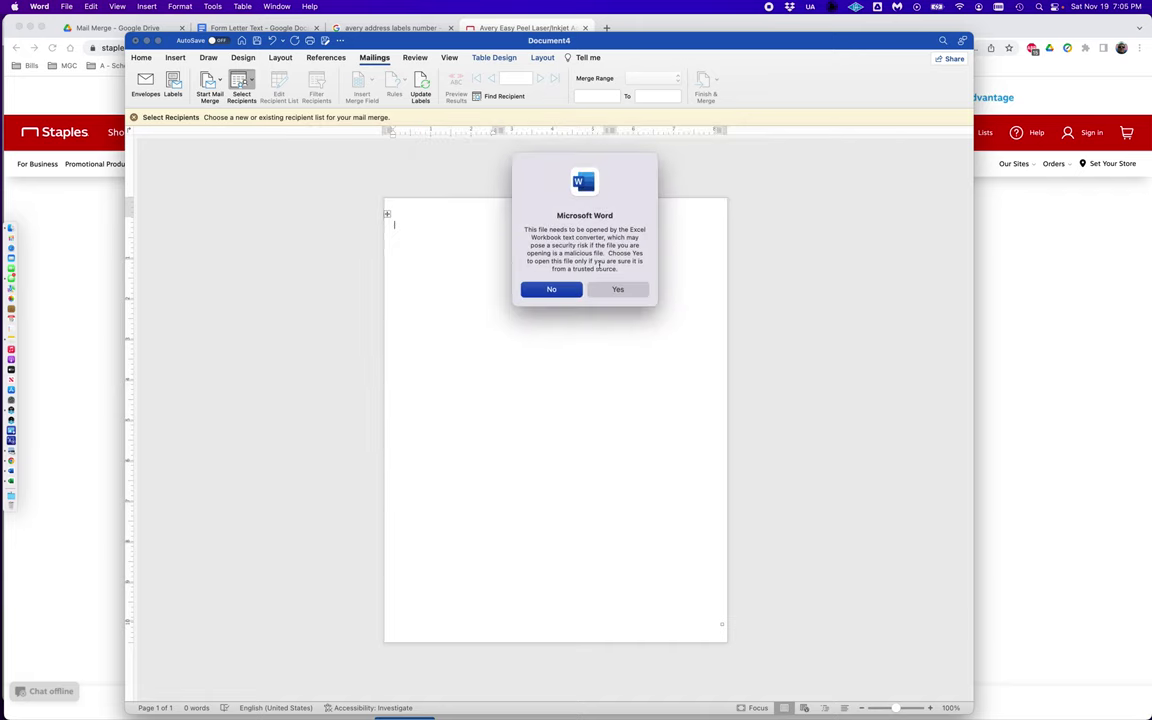
pyautogui.click(617, 289)
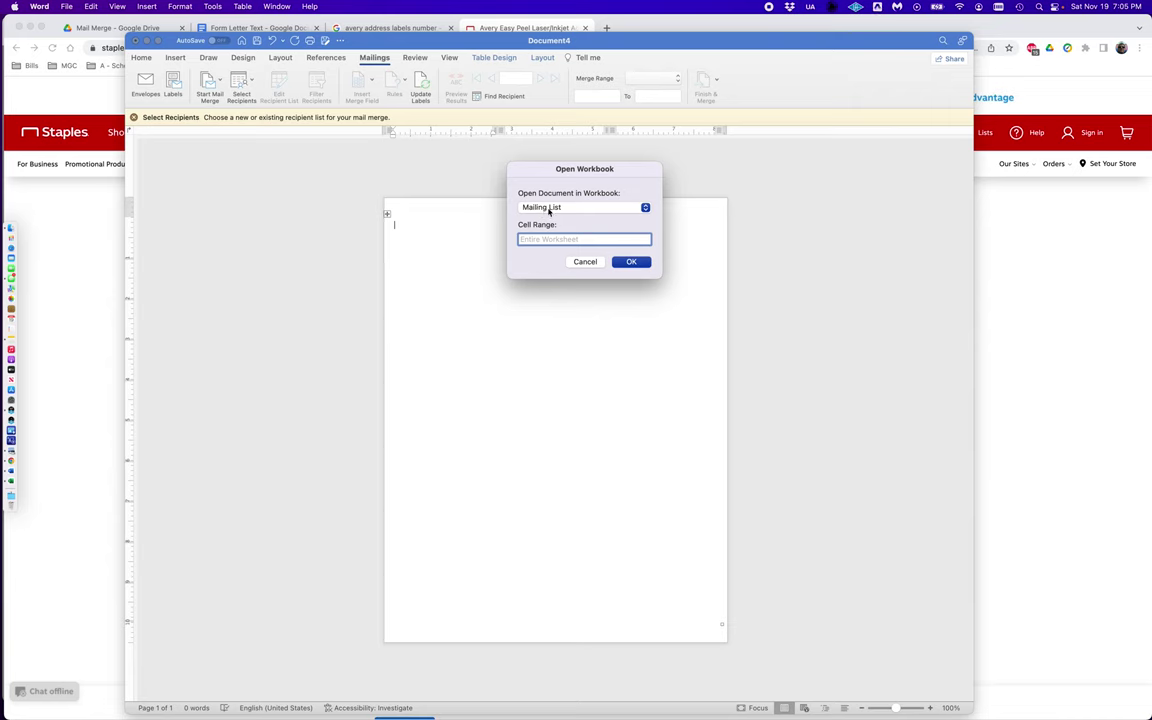
pyautogui.click(632, 262)
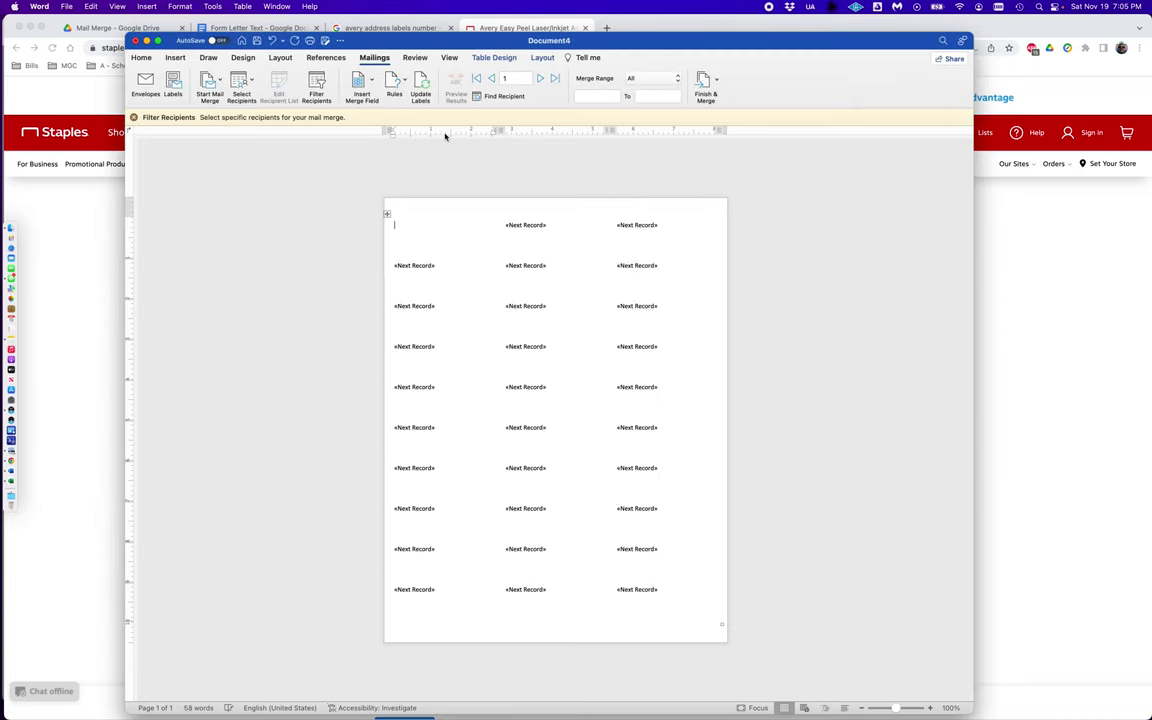
# Insert the Full_Names, Street_1, Street_2 and City merge fields on separate lines of the first label
pyautogui.click(369, 82)
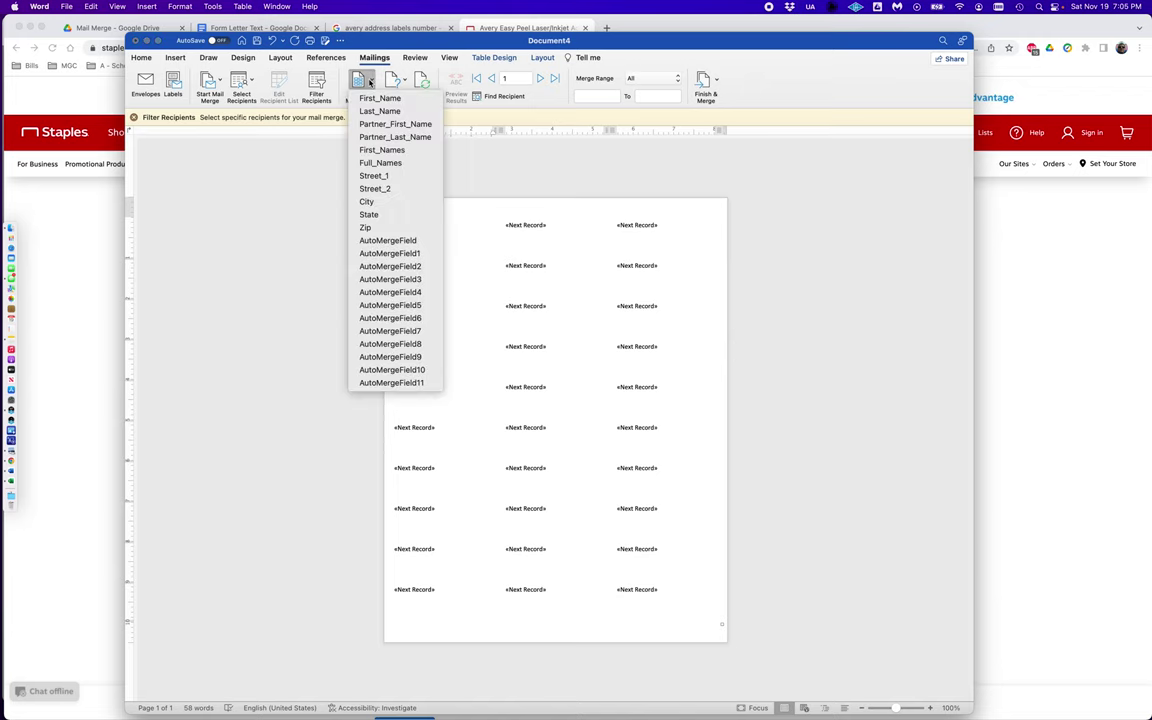
pyautogui.click(375, 163)
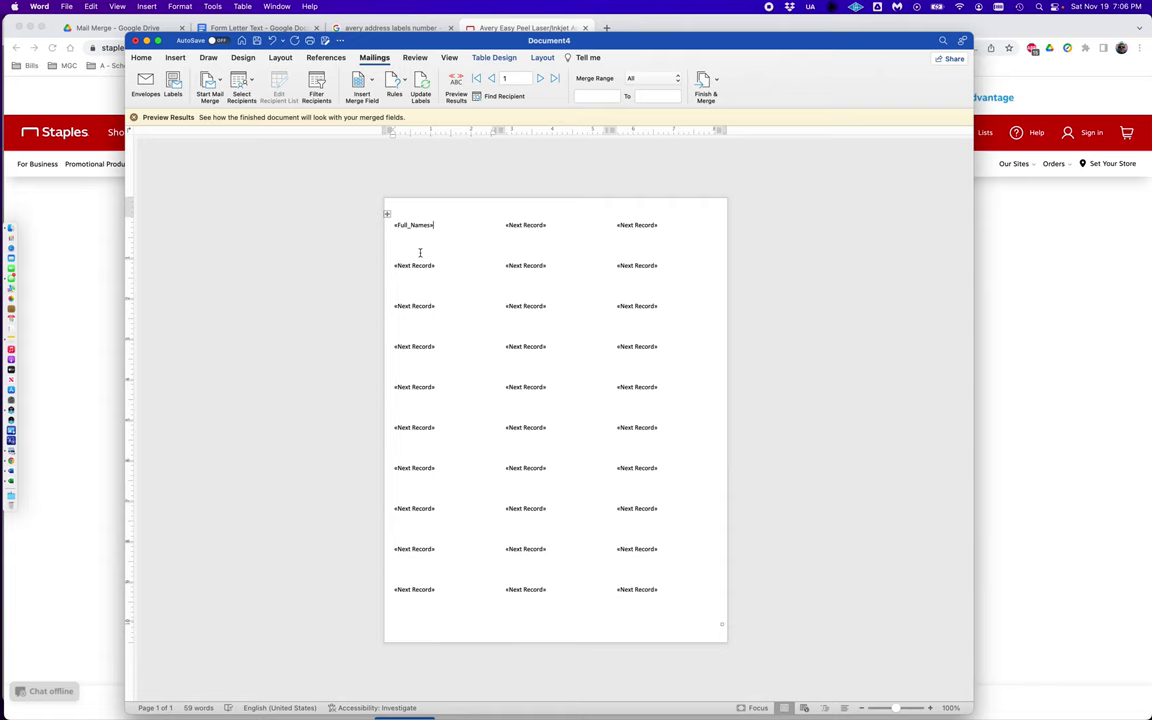
pyautogui.click(370, 86)
pyautogui.click(372, 178)
pyautogui.click(370, 84)
pyautogui.click(380, 189)
pyautogui.click(361, 82)
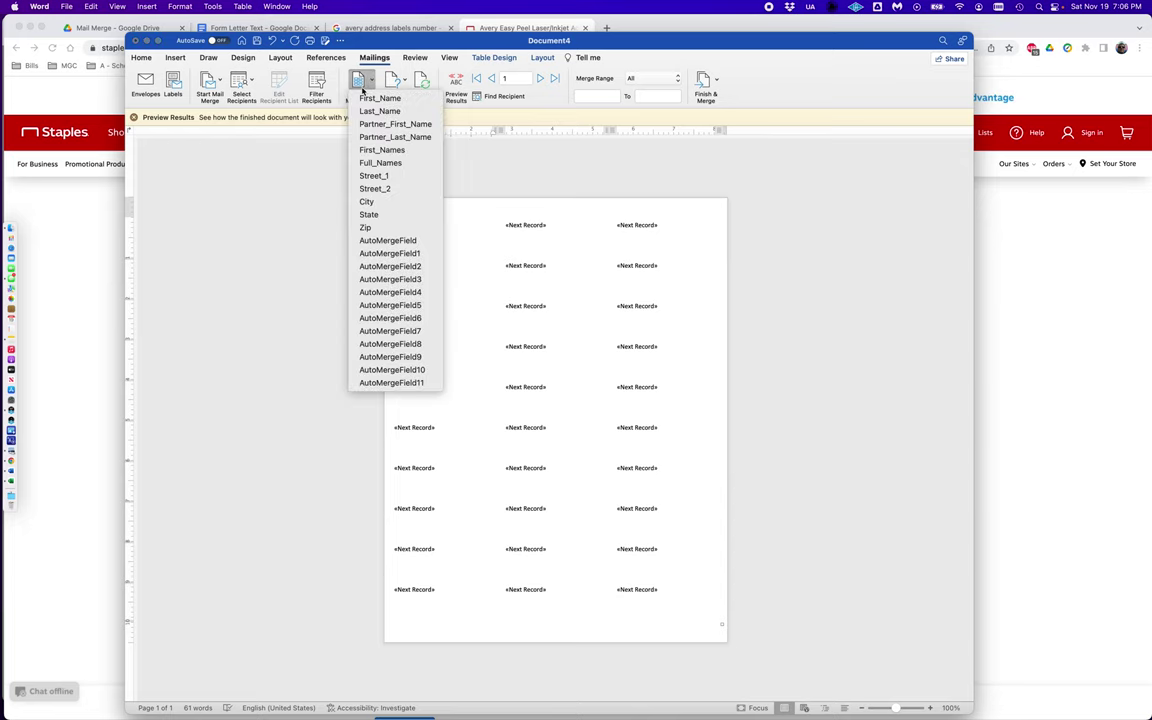
pyautogui.click(369, 202)
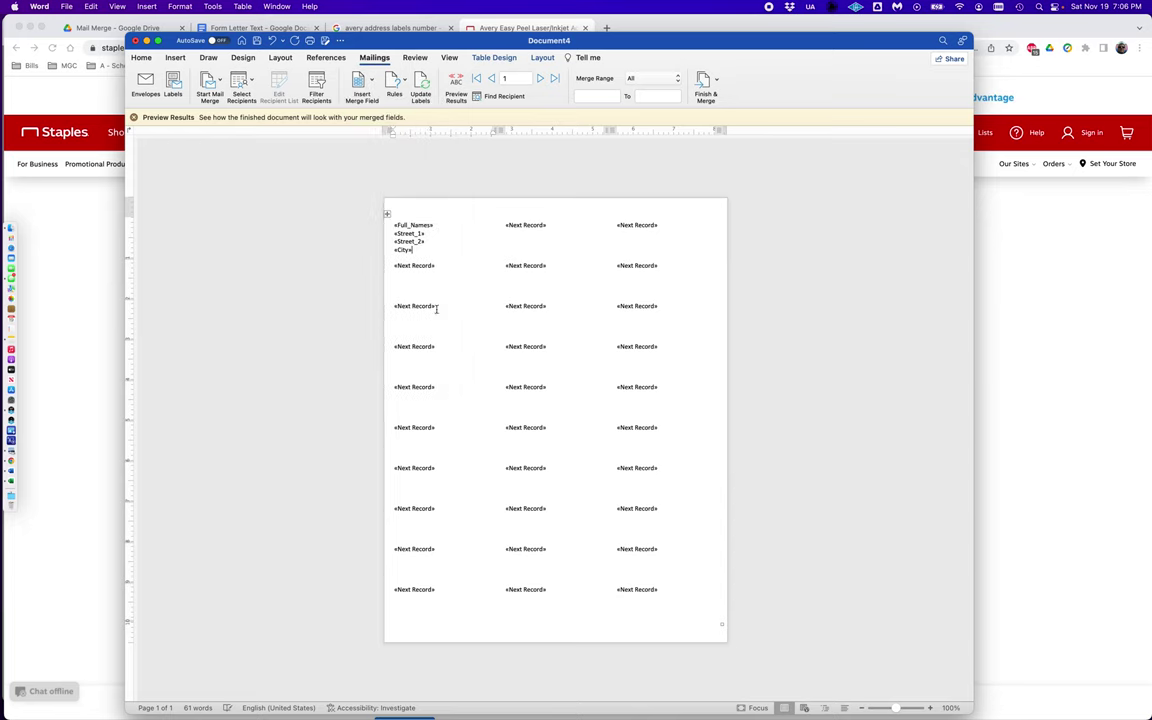
pyautogui.click(364, 84)
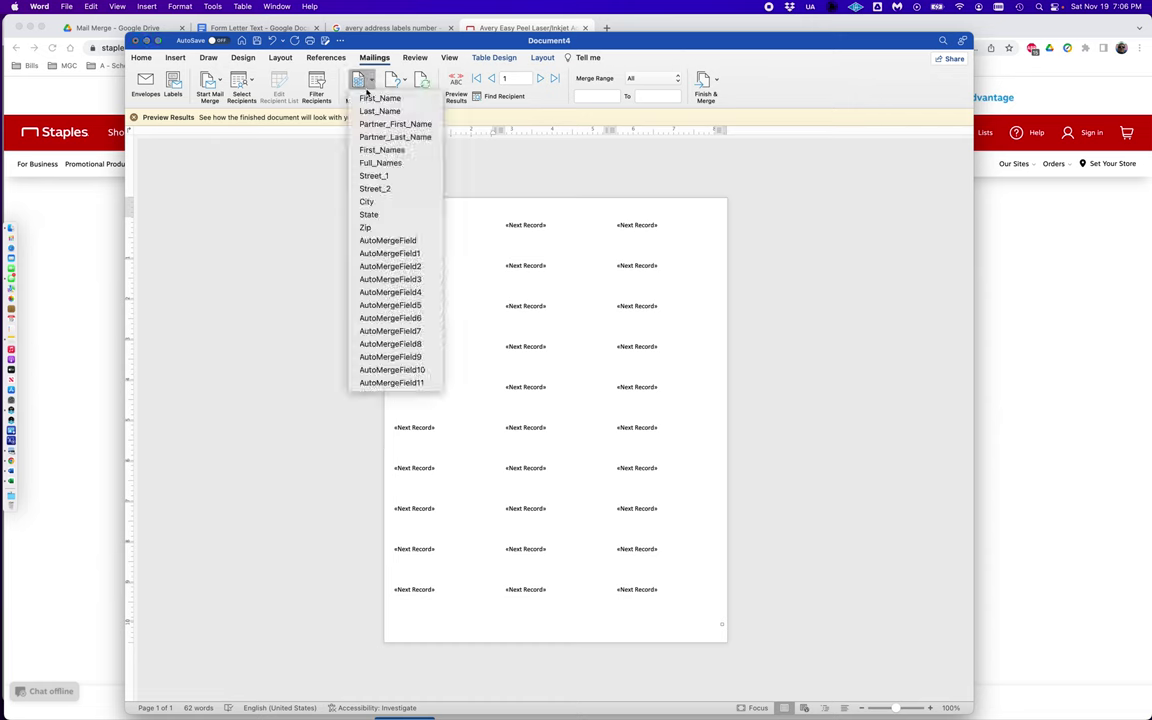
pyautogui.click(370, 215)
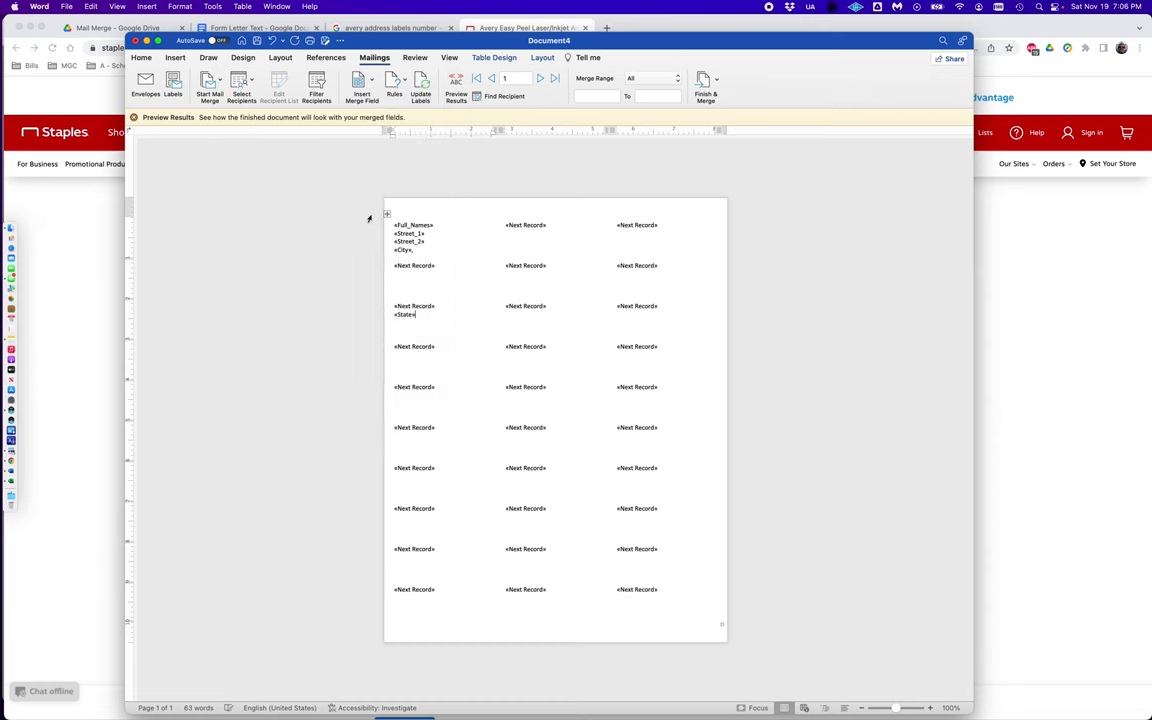
pyautogui.press('super+z')
# Complete the first label's city line as City, State Zip by adding the State and Zip merge fields after the comma
pyautogui.click(364, 81)
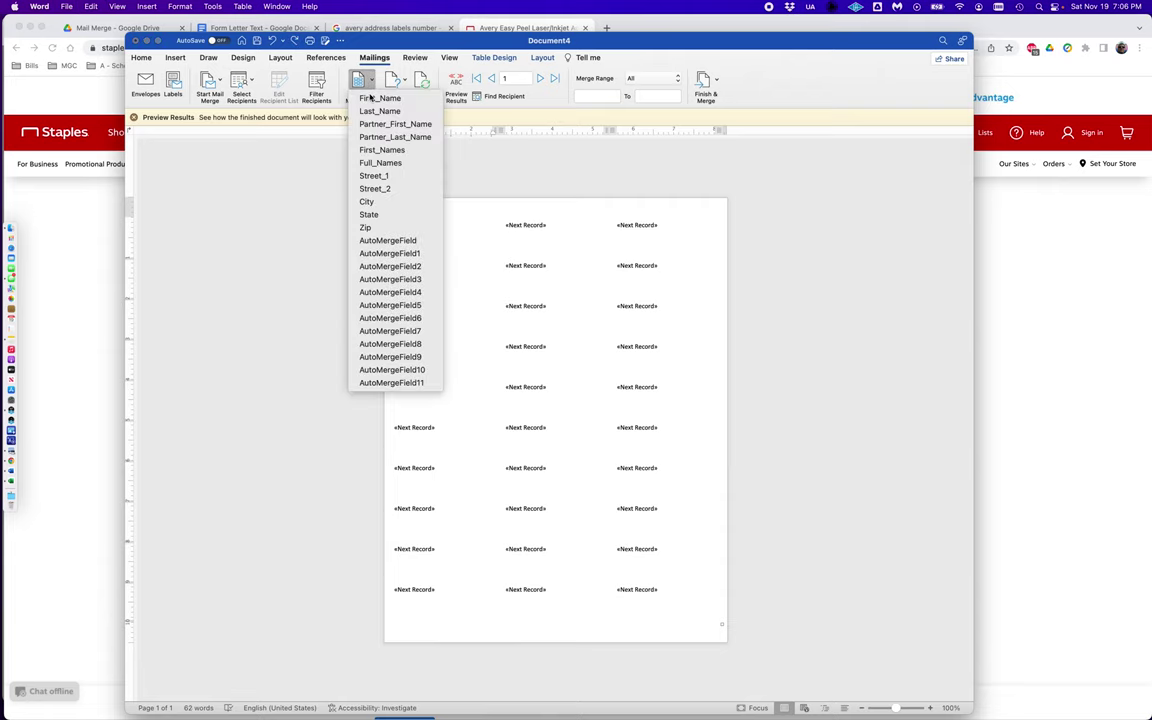
pyautogui.click(372, 215)
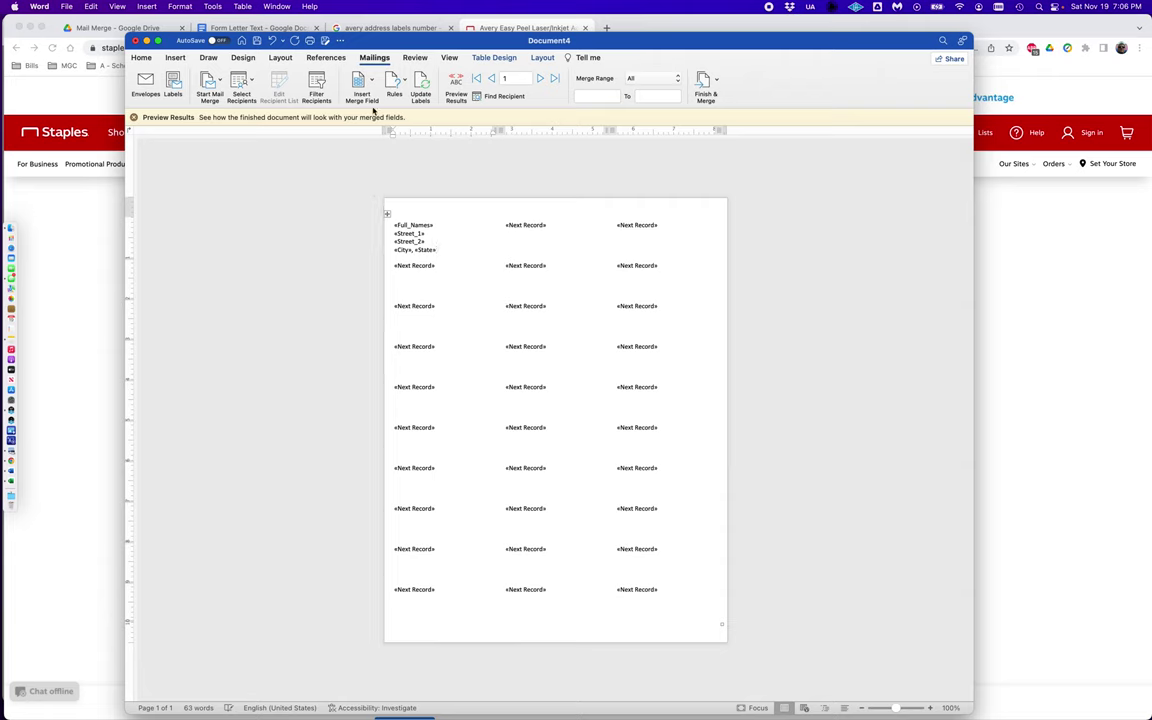
pyautogui.click(362, 81)
pyautogui.click(377, 232)
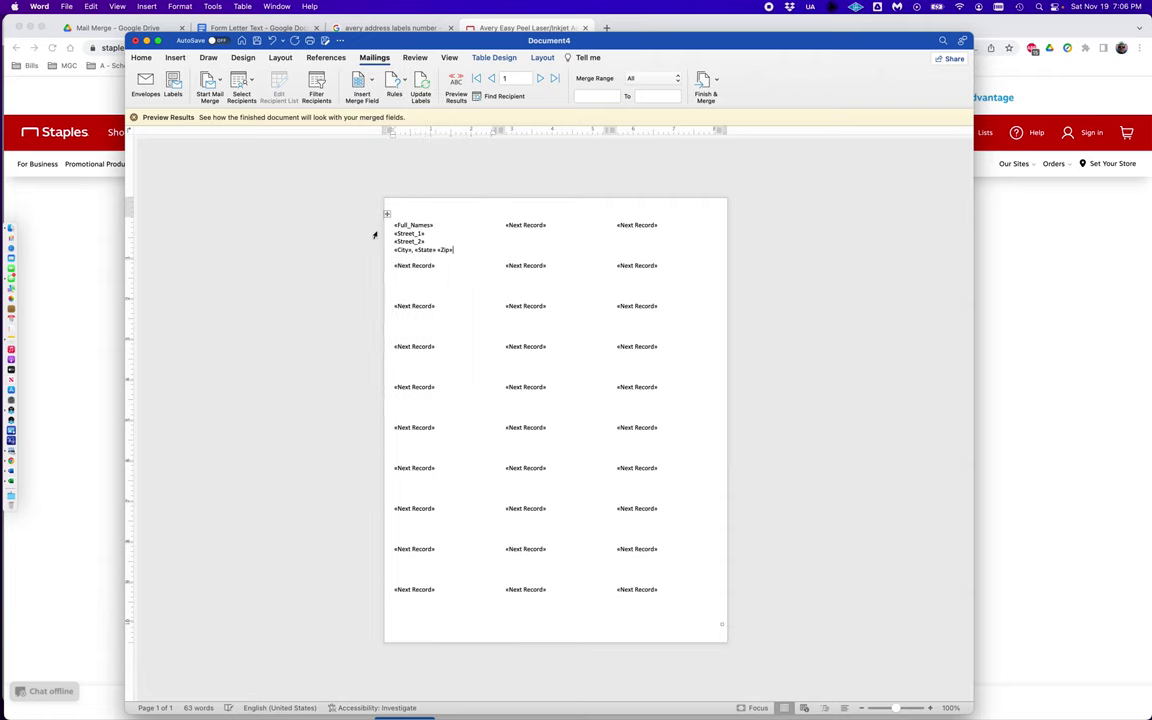
# Copy the first label's field layout to all labels and preview the merged addresses at the last and first records
pyautogui.click(422, 84)
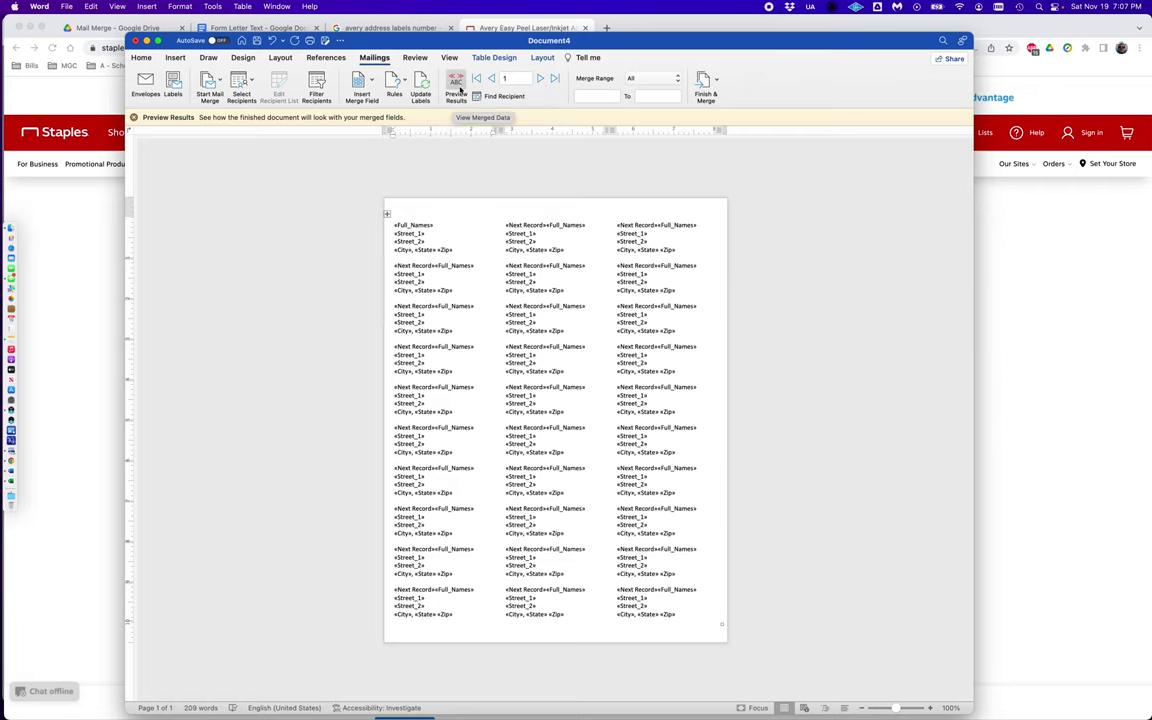
pyautogui.click(458, 85)
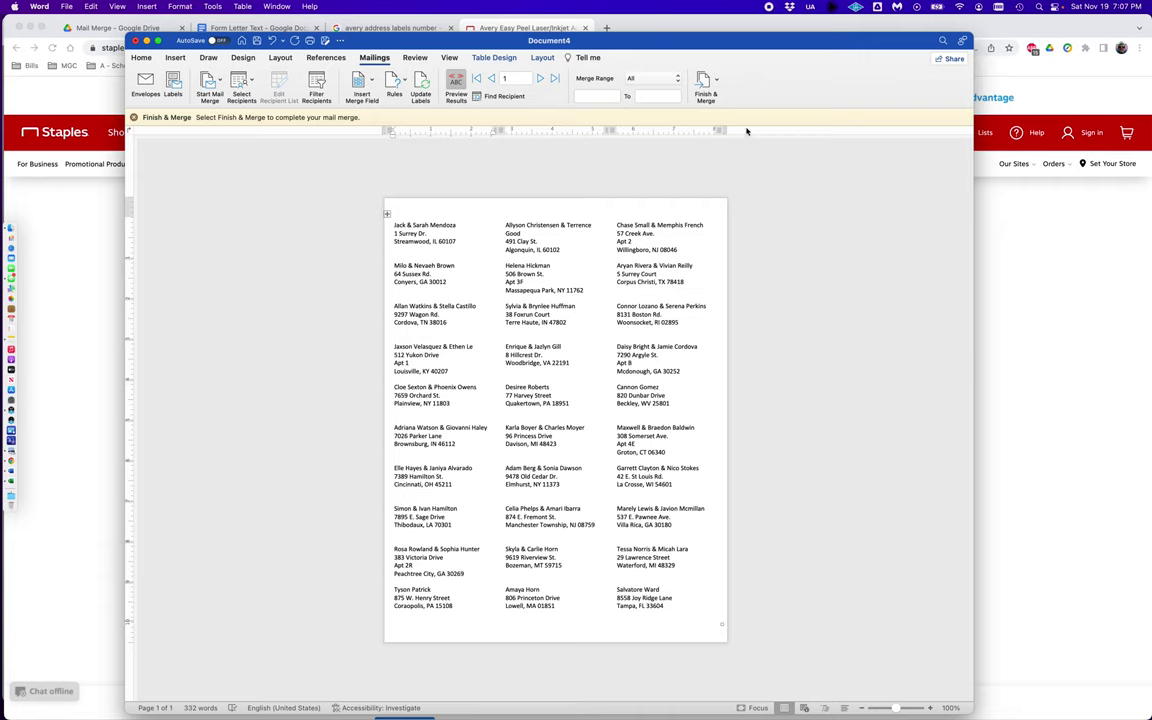
pyautogui.click(556, 79)
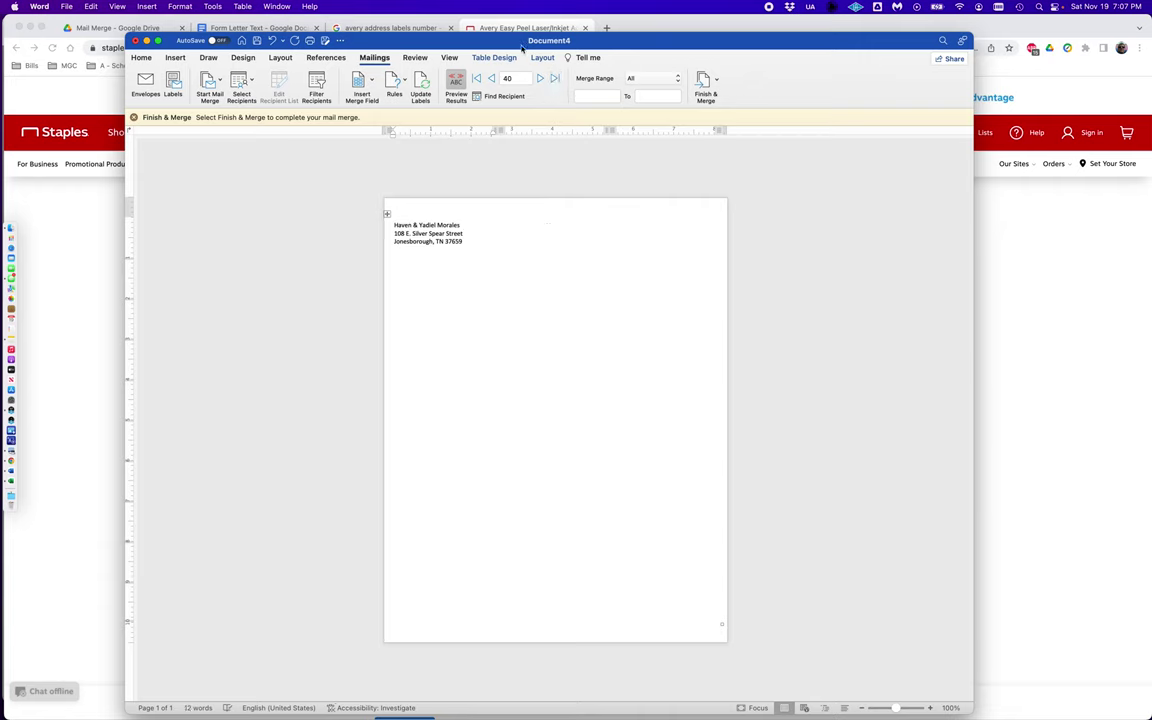
pyautogui.click(477, 79)
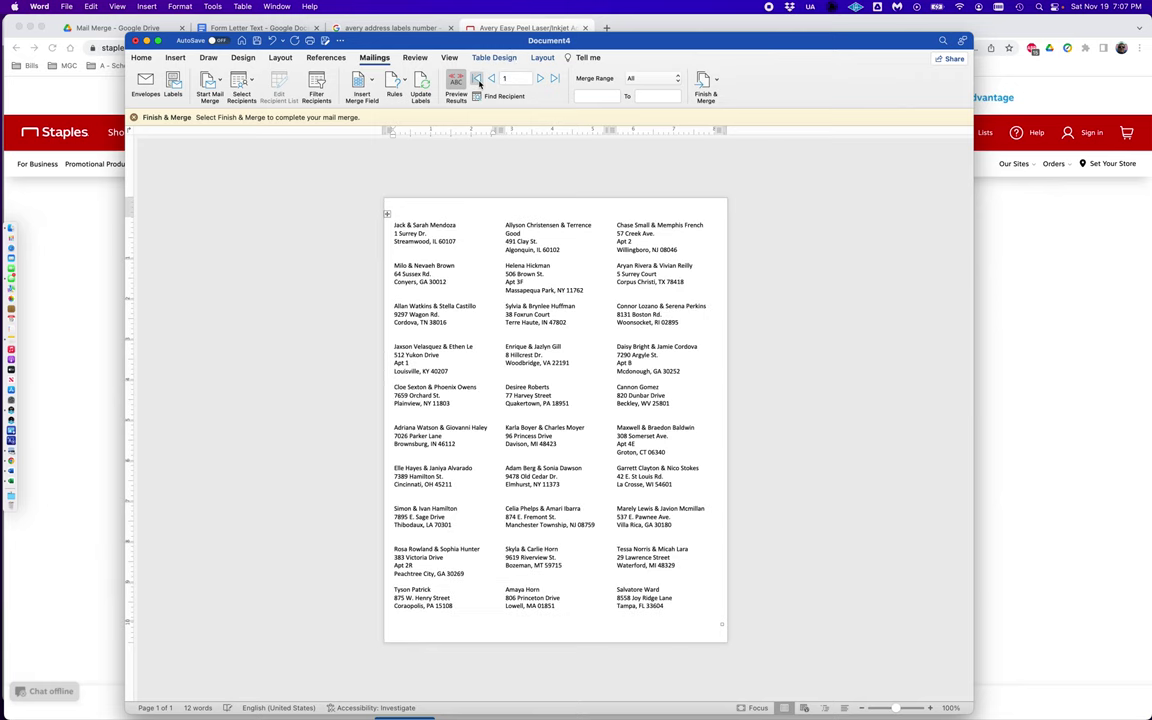
# Review the print settings for the merged labels, including the available option categories, and leave without printing
pyautogui.click(716, 80)
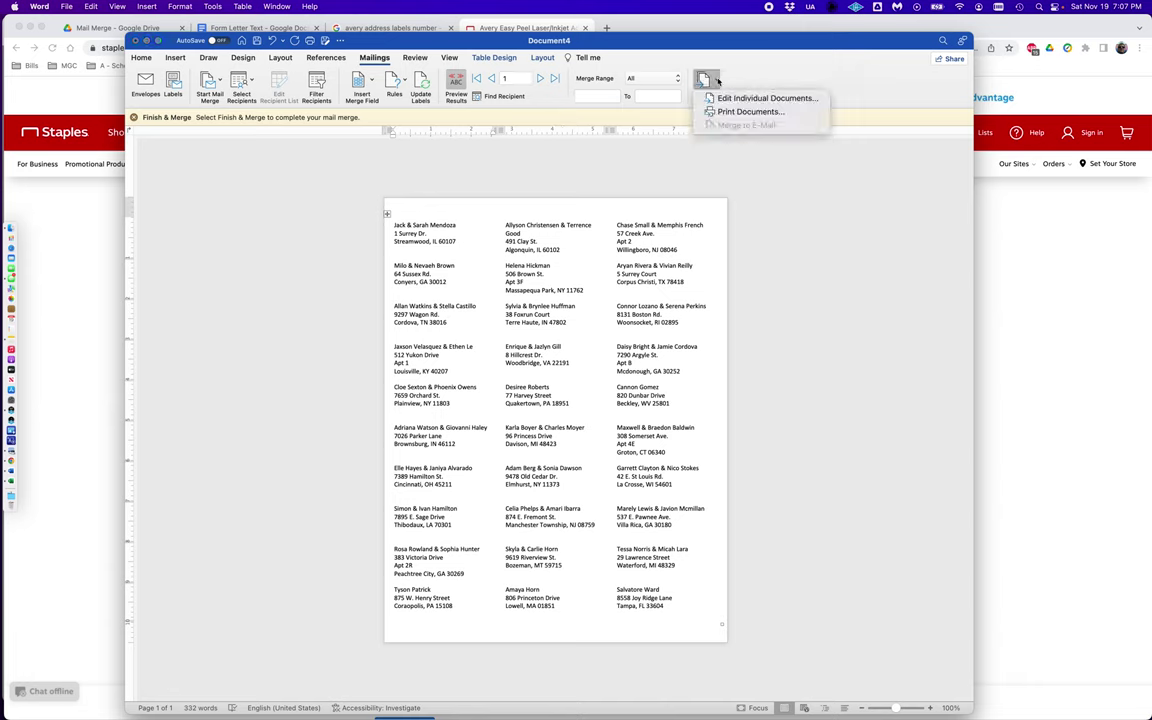
pyautogui.click(728, 111)
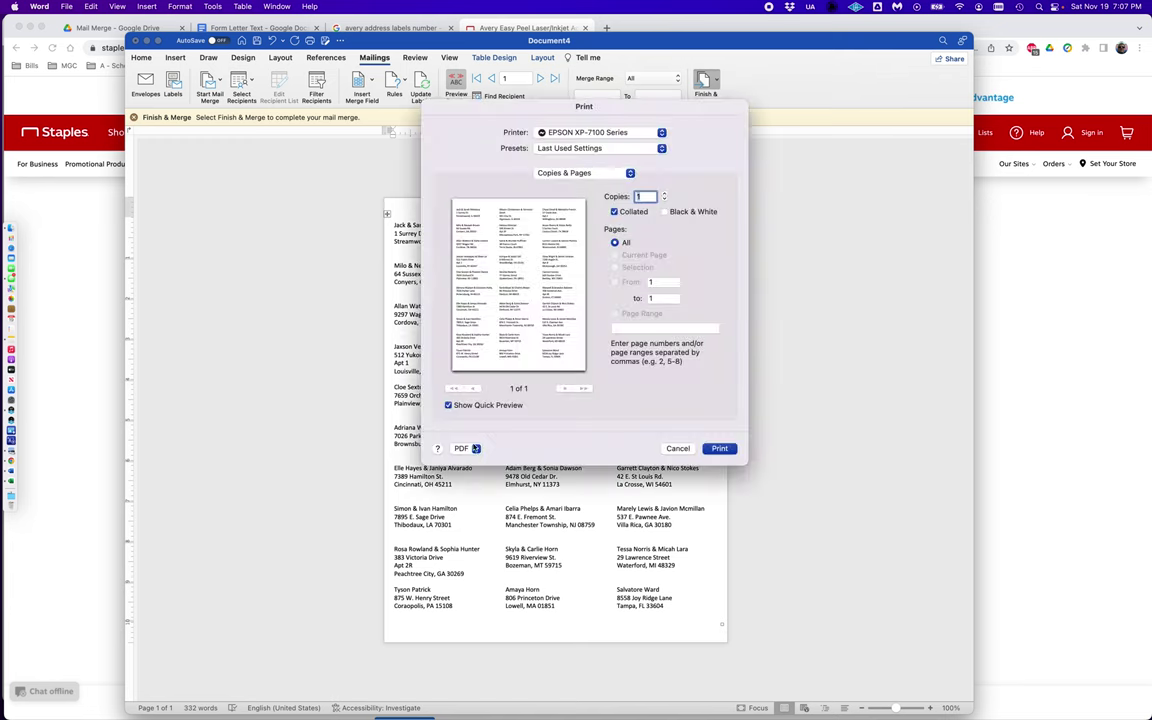
pyautogui.click(476, 449)
pyautogui.click(631, 173)
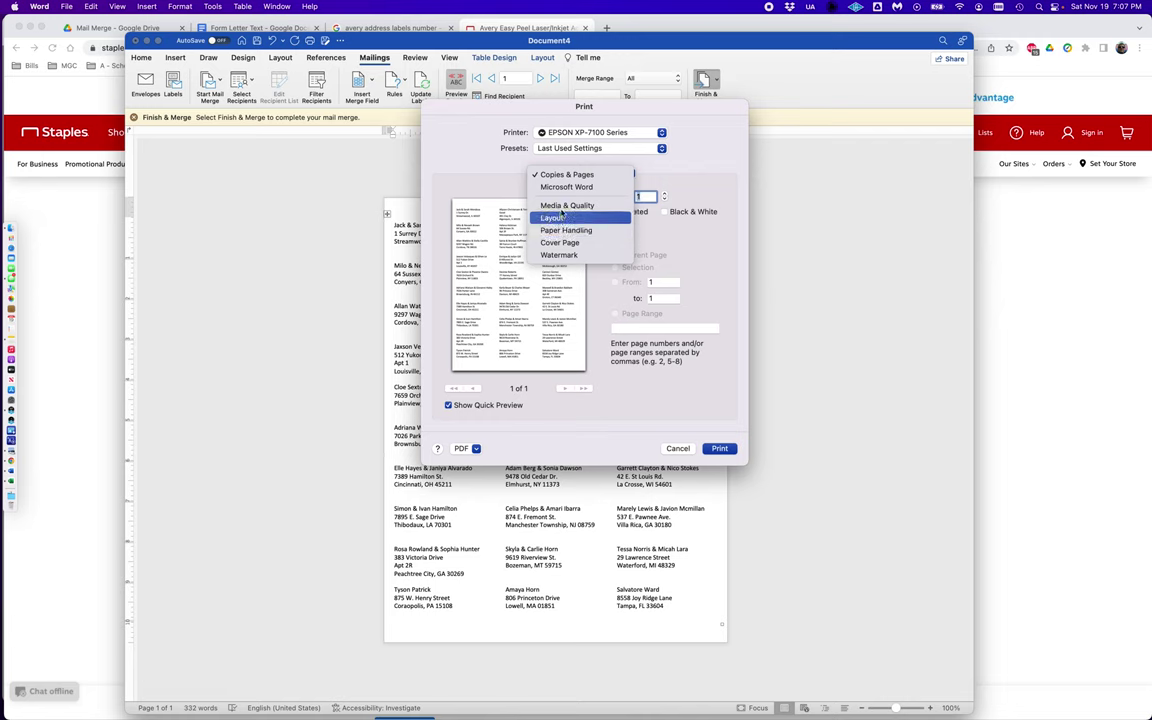
pyautogui.click(730, 149)
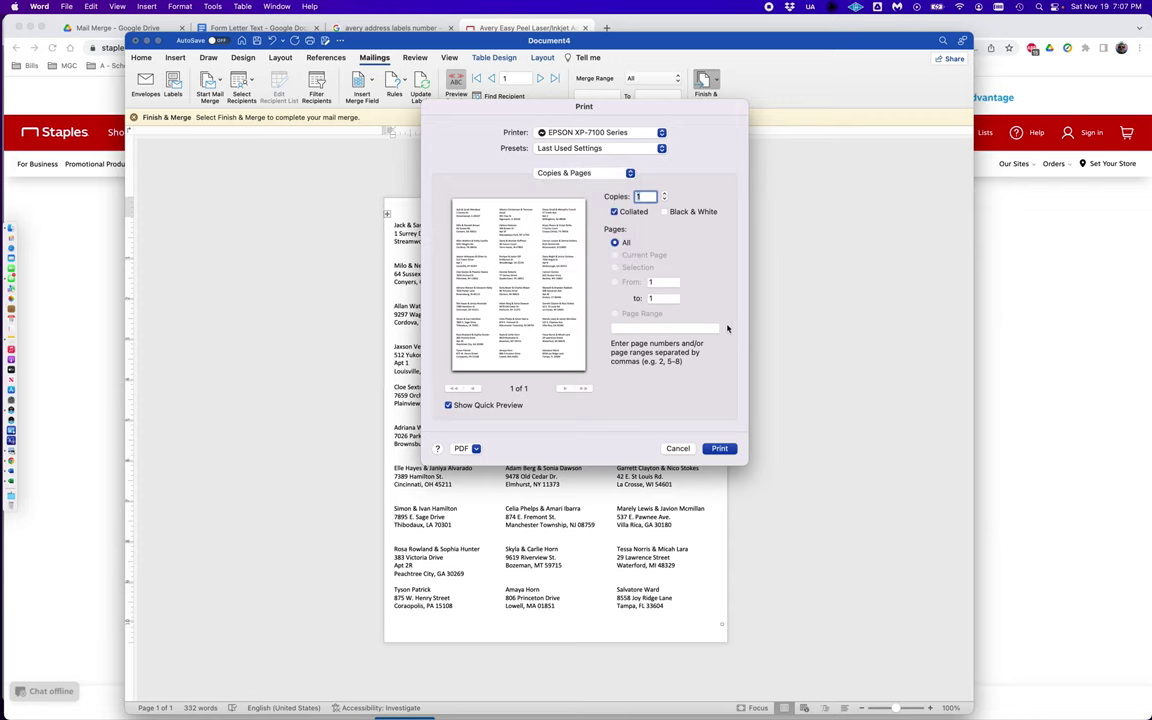
pyautogui.click(679, 449)
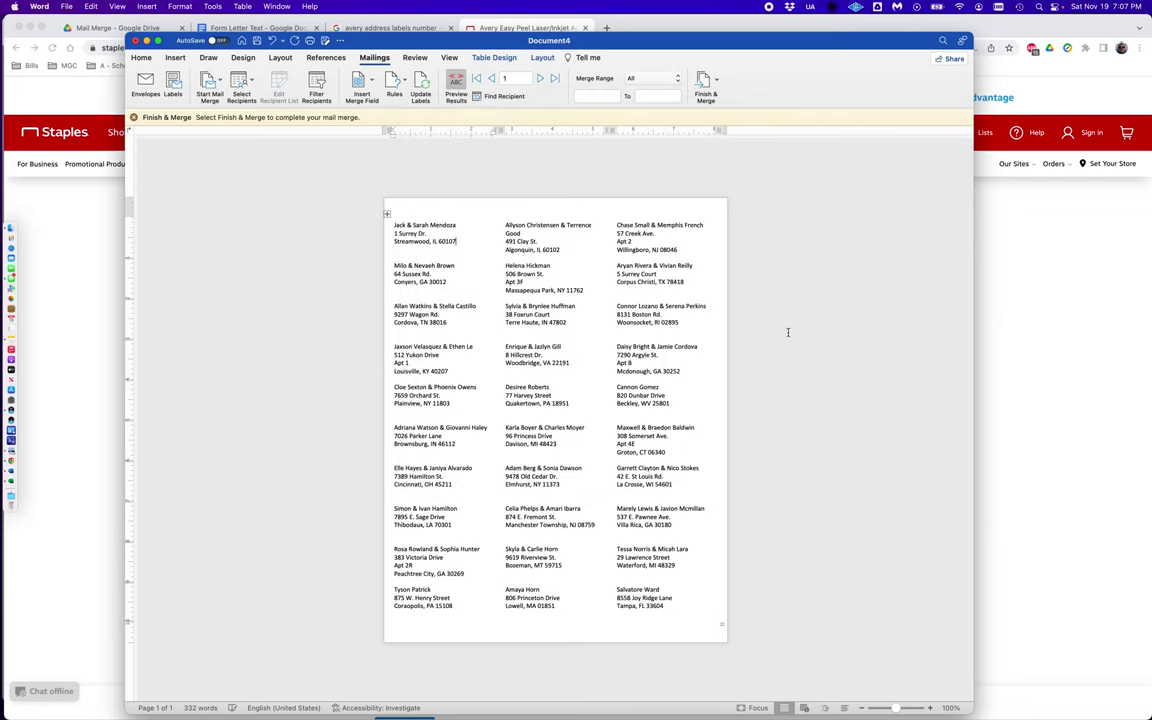
# View the filter options for the label recipients and close them without applying a filter
pyautogui.moveTo(595, 44); pyautogui.dragTo(585, 32)
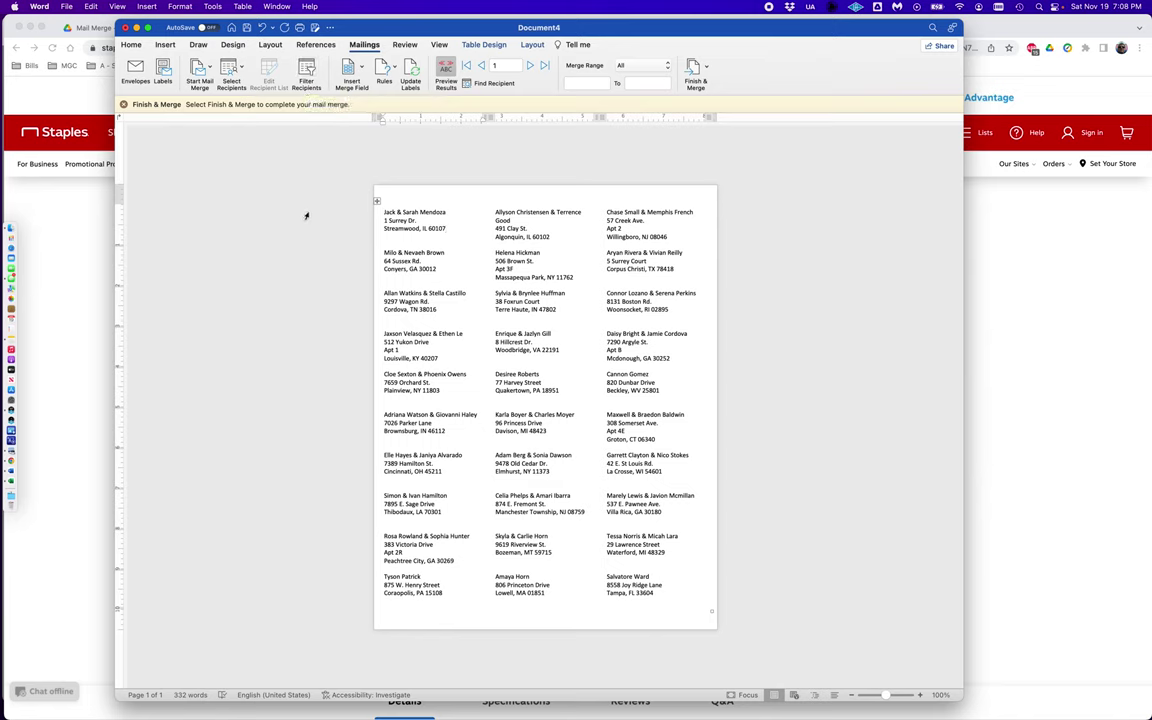
pyautogui.click(307, 80)
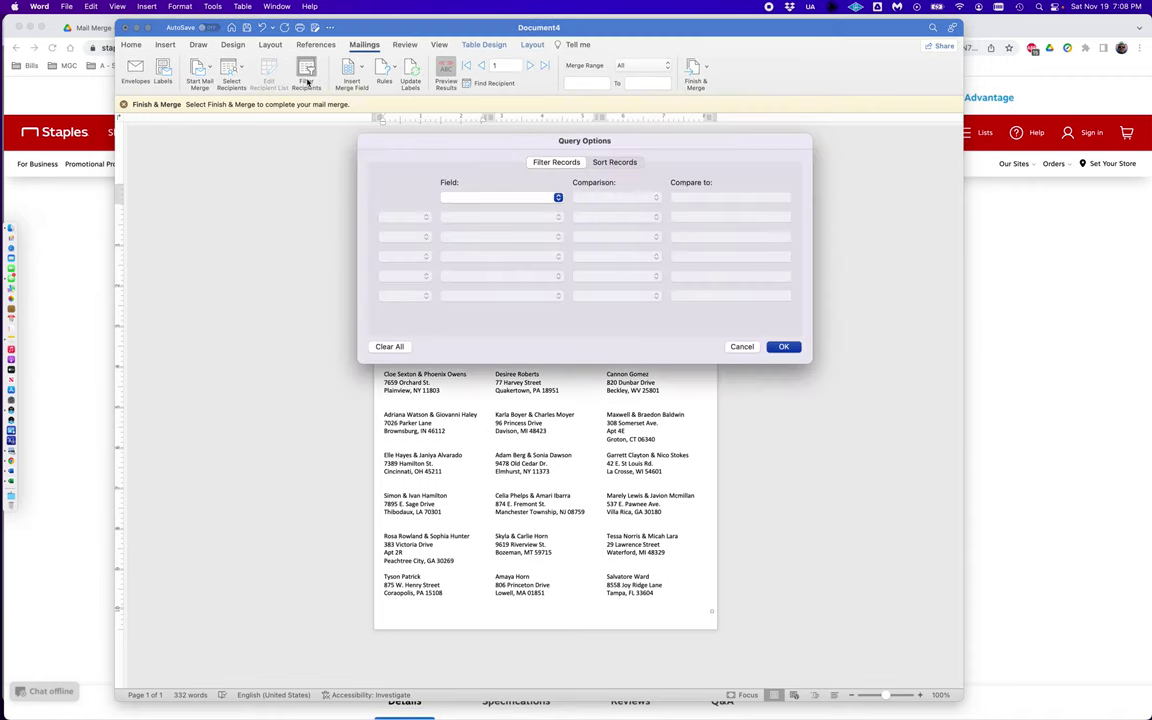
pyautogui.click(745, 346)
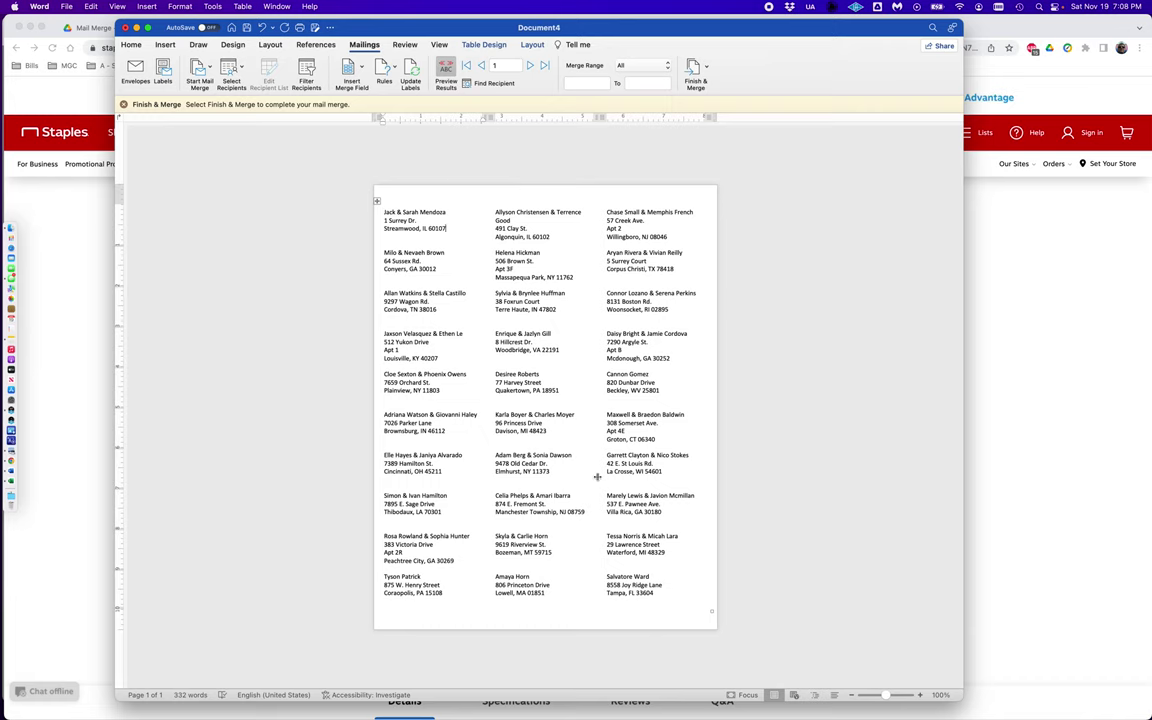